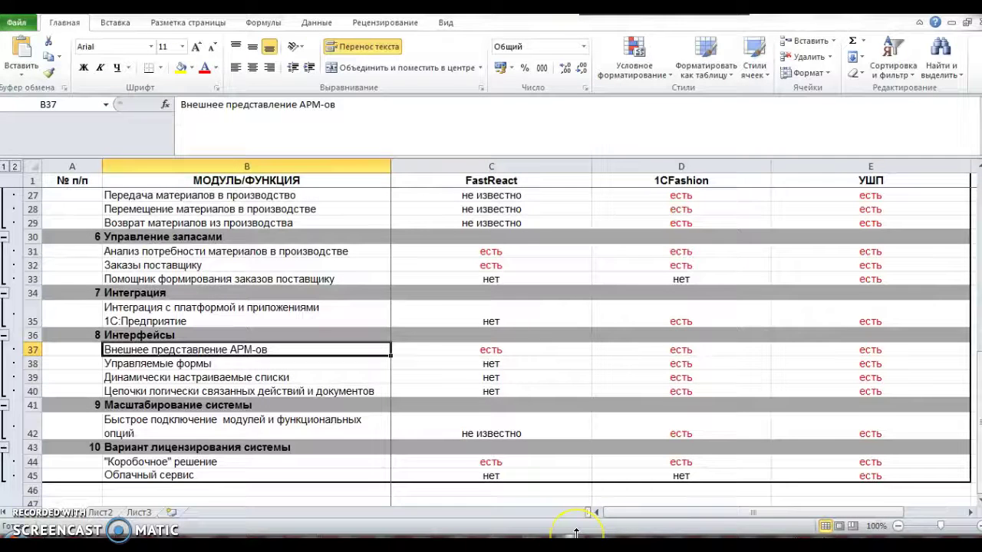
Step: Review the four functions listed under the "Интерфейсы" section of the system comparison table
left_click(169, 364)
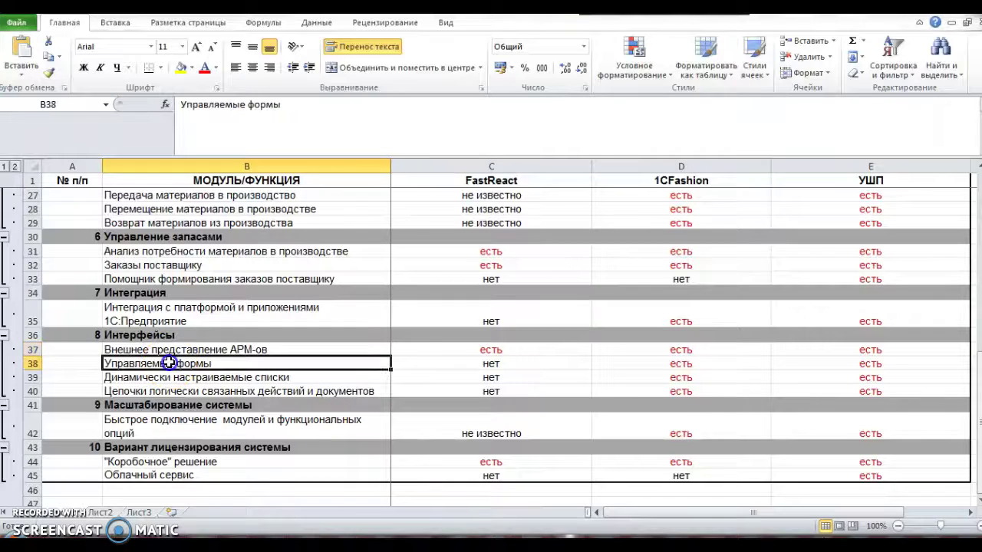
left_click(165, 349)
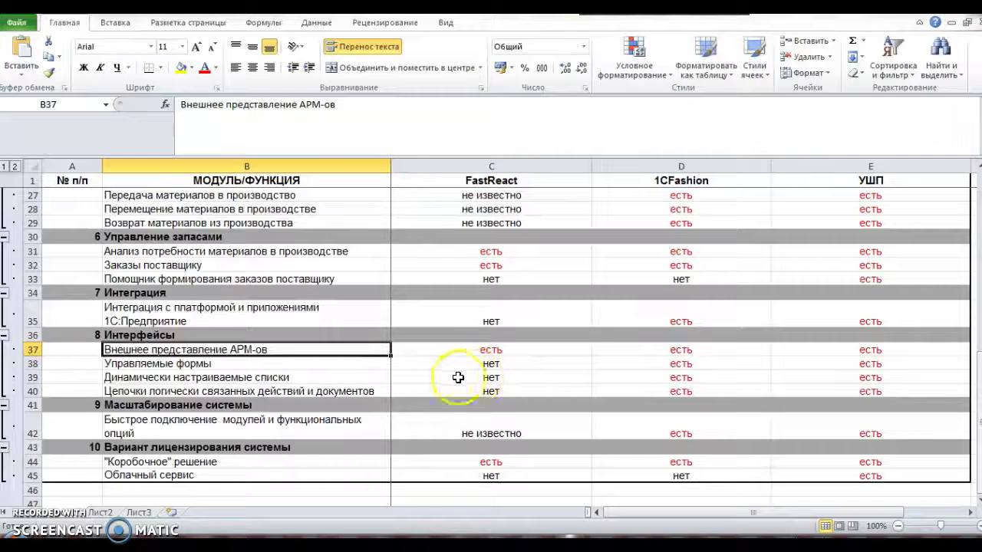
left_click(178, 366)
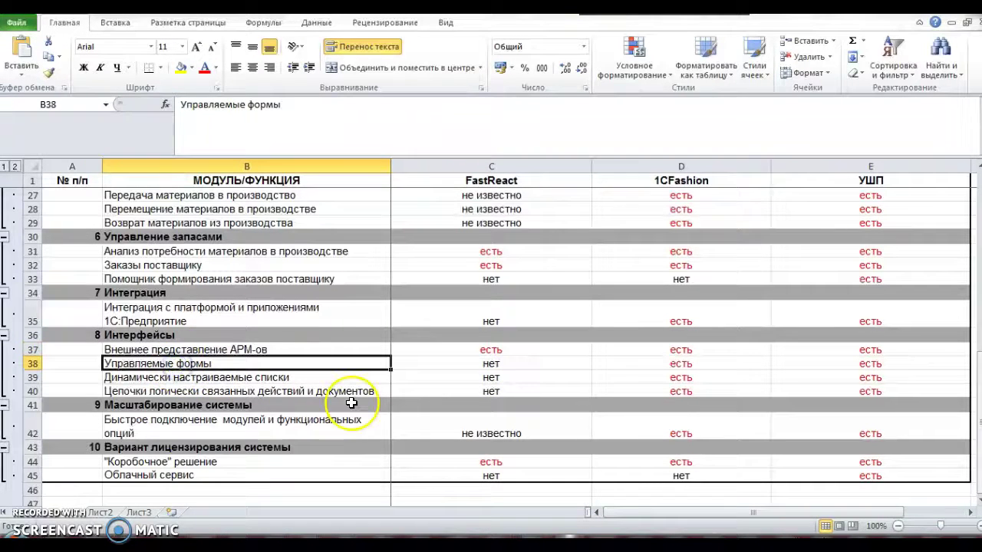
left_click(179, 379)
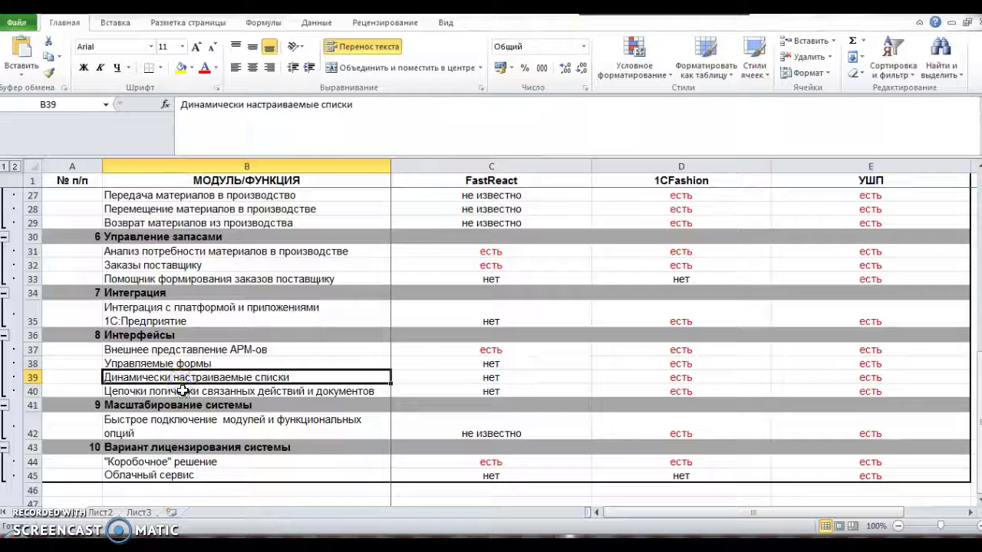
left_click(184, 392)
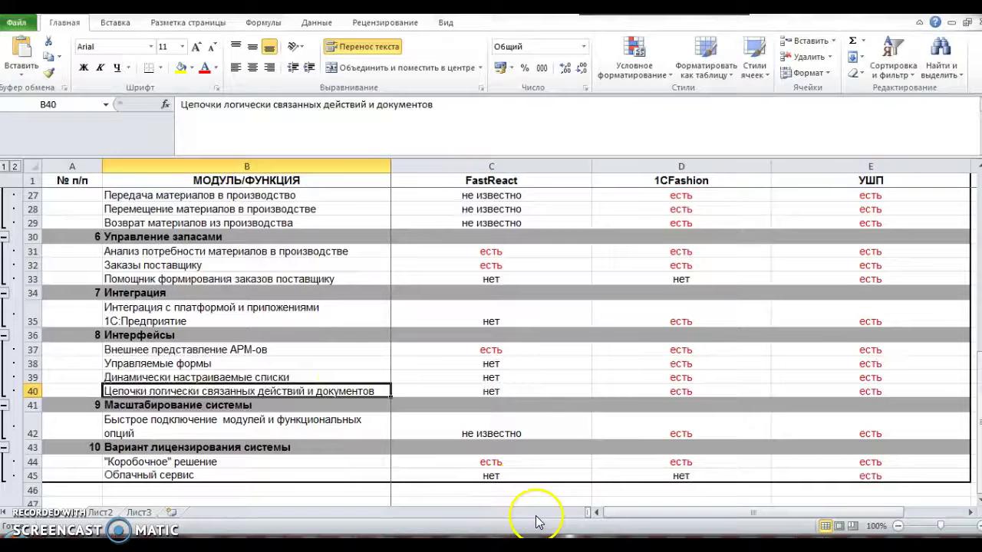
Step: Switch to the 1C remote desktop session and open the customer order dated 02.11.2016 from "Заказы клиентов"
mouse_move(546, 537)
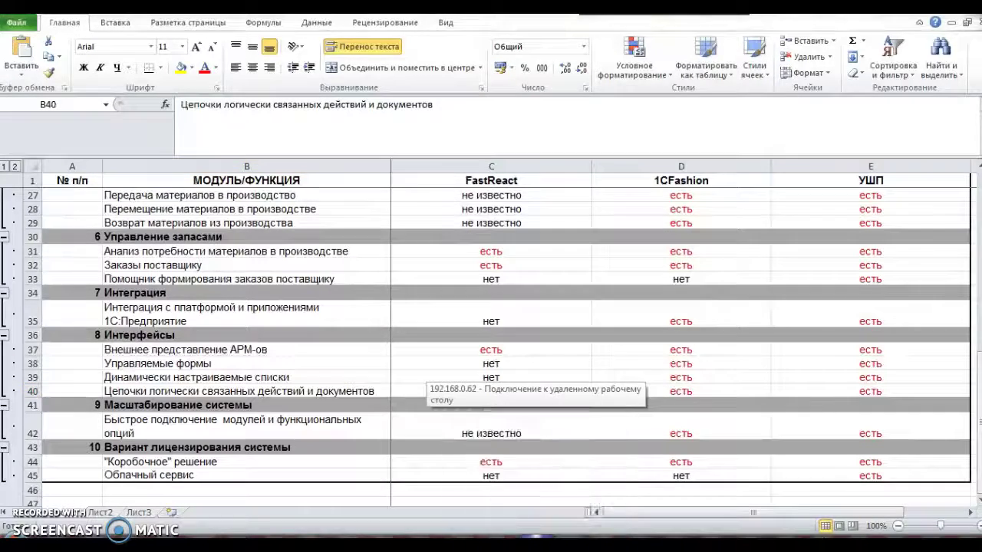
left_click(537, 349)
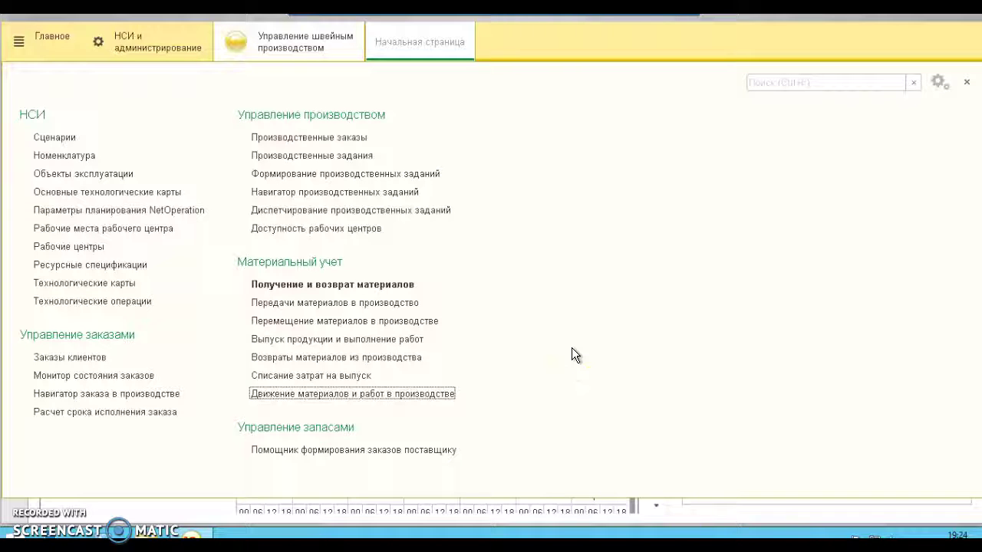
left_click(206, 369)
left_click(67, 358)
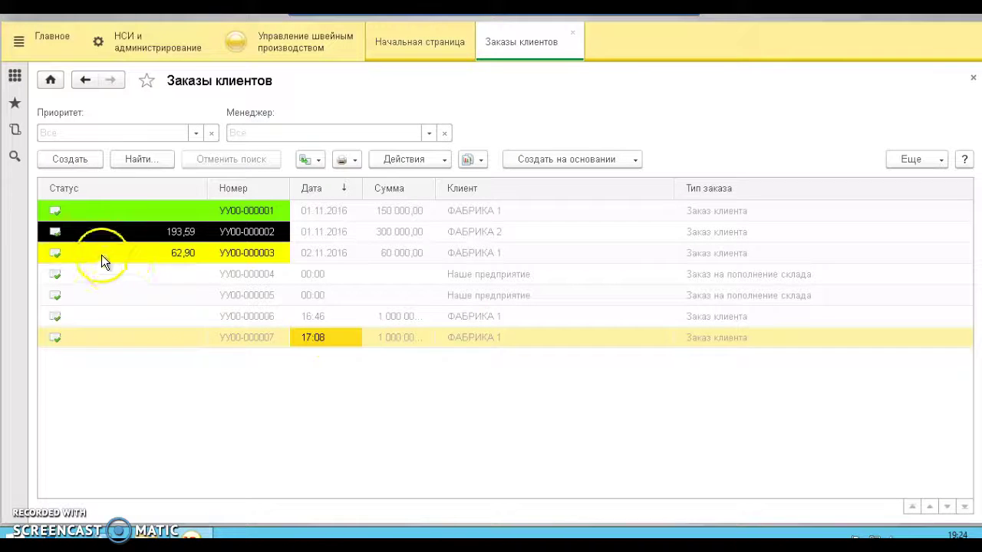
left_click(102, 254)
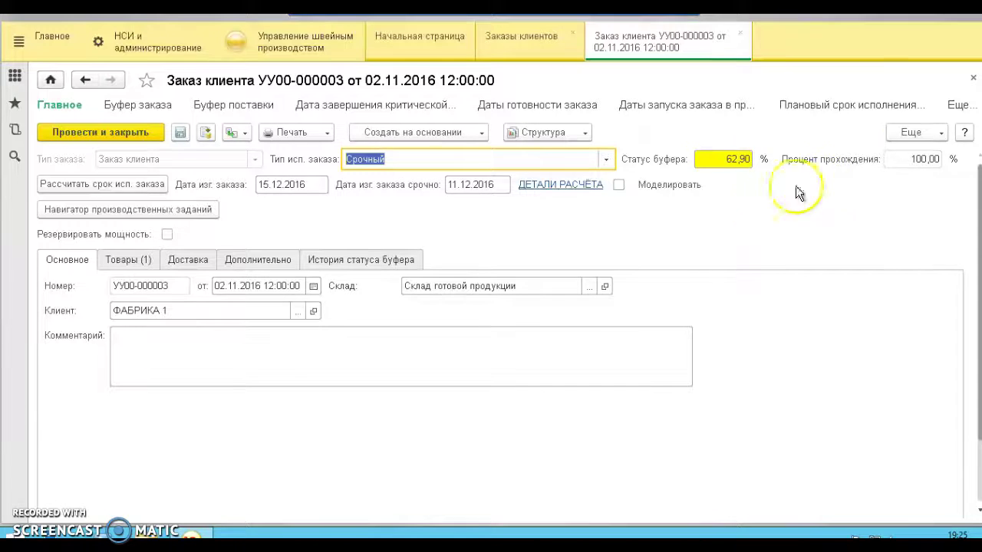
Step: Open the form customization of the customer order and expand the "Страницы" group to list its pages
left_click(912, 133)
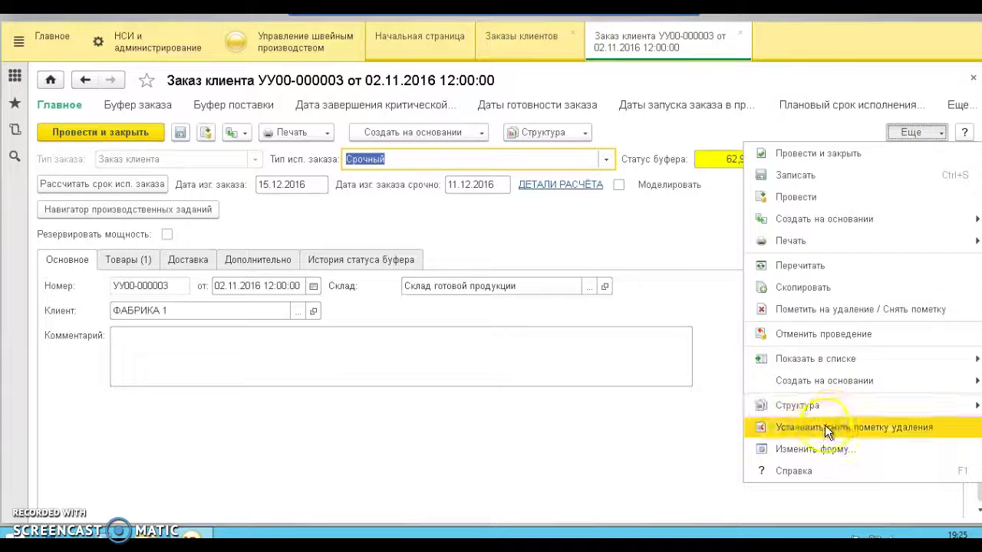
left_click(816, 451)
left_click(816, 449)
left_click(240, 297)
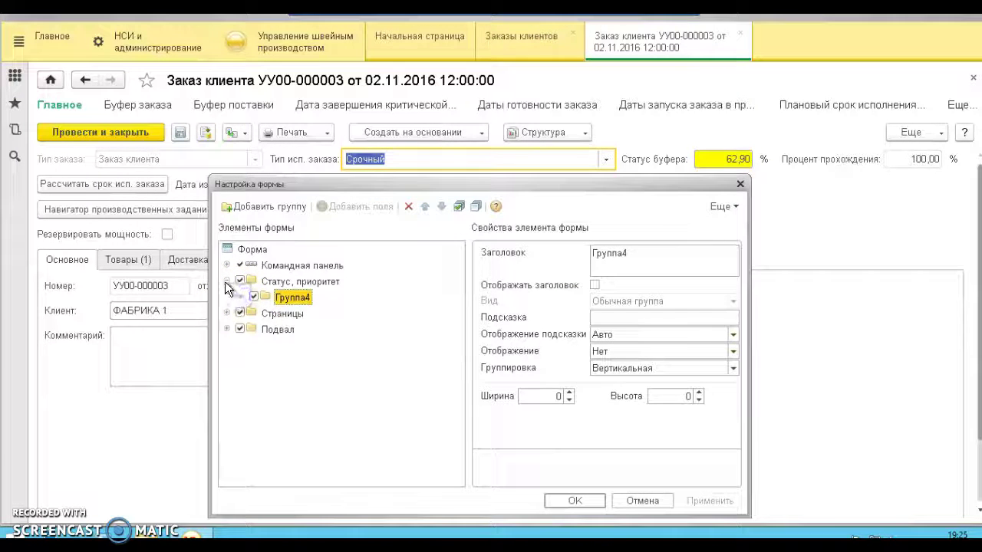
left_click(226, 283)
left_click(270, 297)
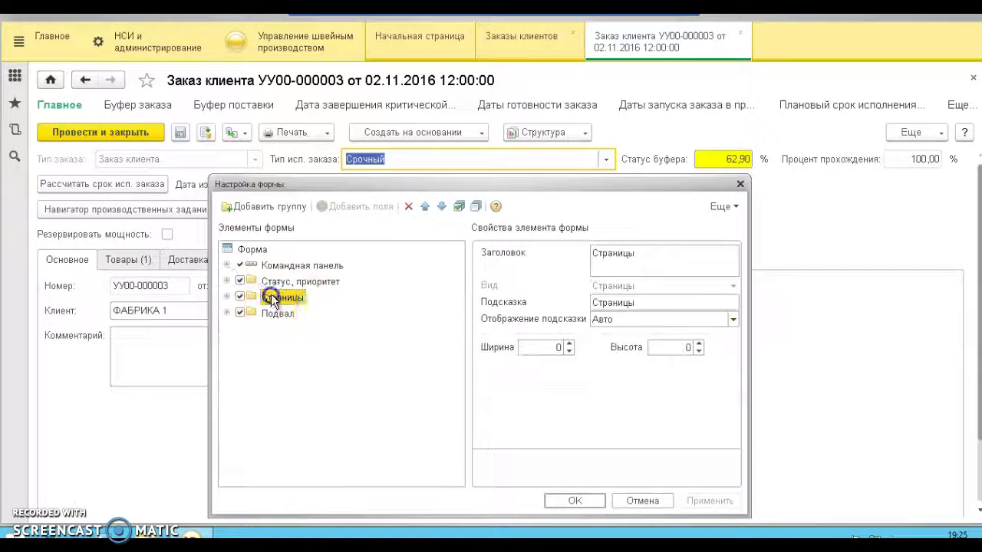
left_click(226, 297)
left_click_drag(383, 186, 543, 325)
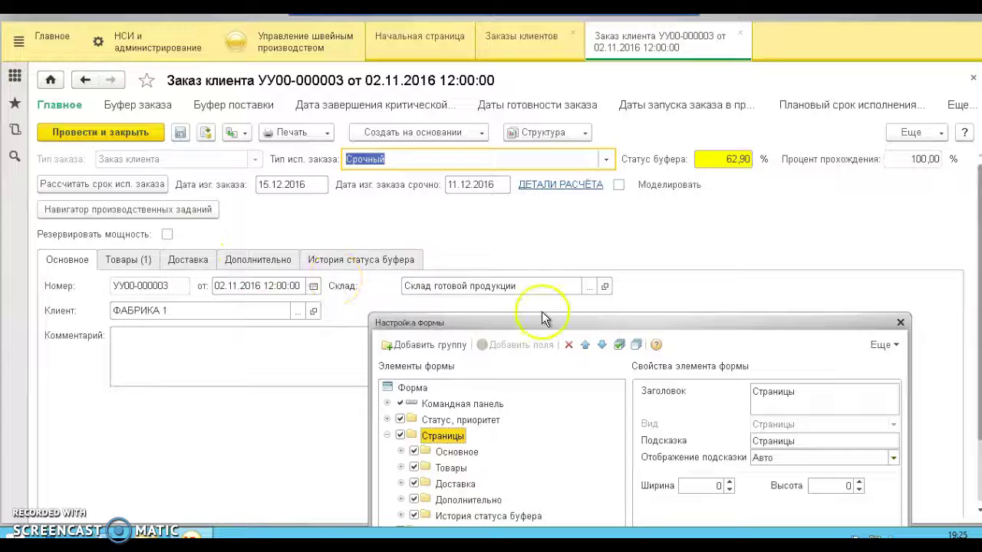
left_click_drag(536, 327, 485, 156)
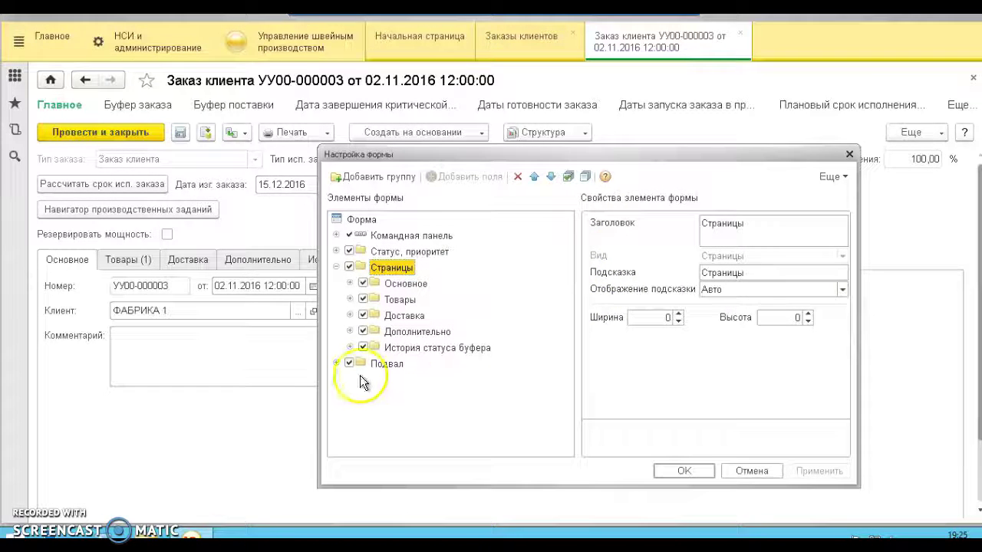
Step: Hide the "Доставка" and "Дополнительно" pages of the order form and apply the change
left_click(362, 315)
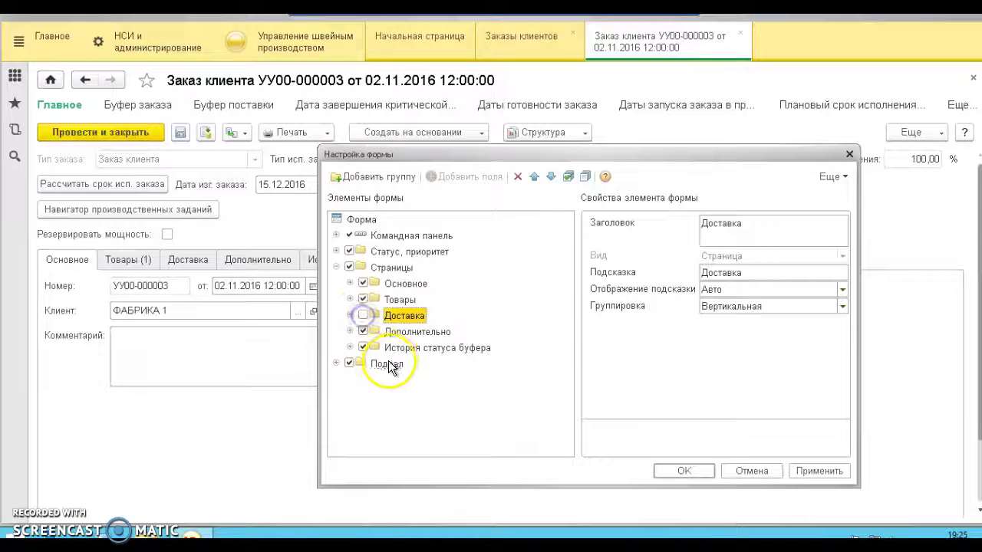
left_click(362, 332)
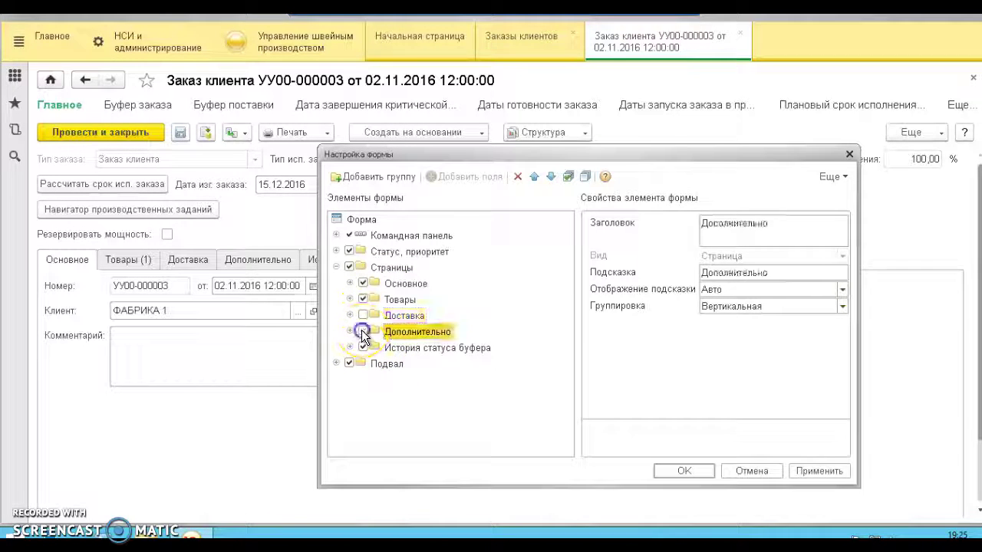
left_click(814, 470)
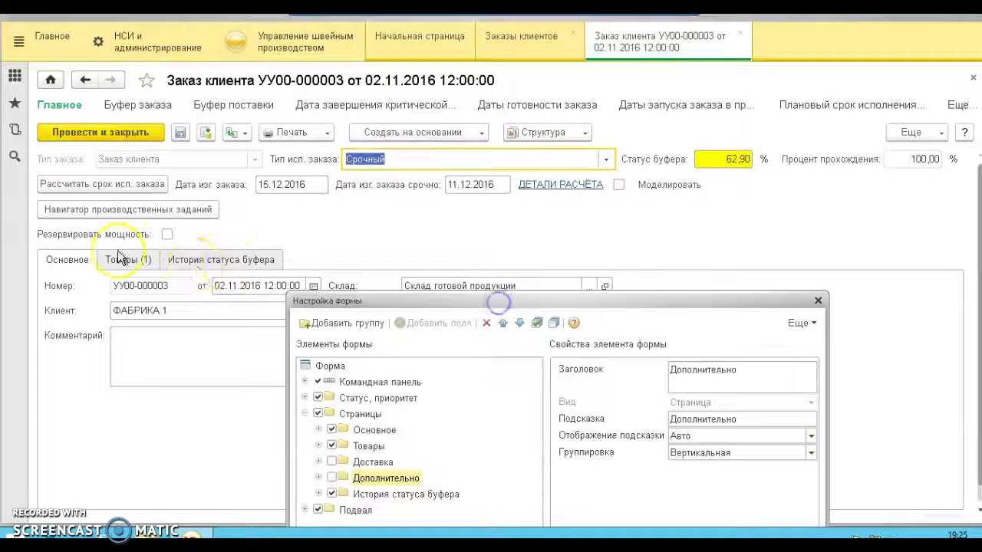
left_click_drag(592, 299, 603, 214)
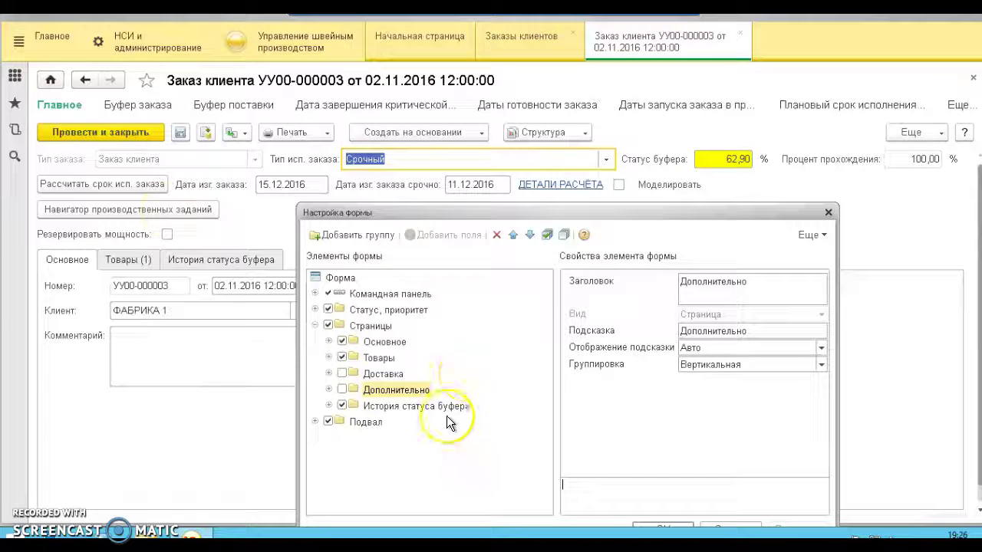
Step: Change the title of the "Навигатор производственных заданий" form button to "Навигатор произв. заданий" and accept the form settings
left_click(315, 309)
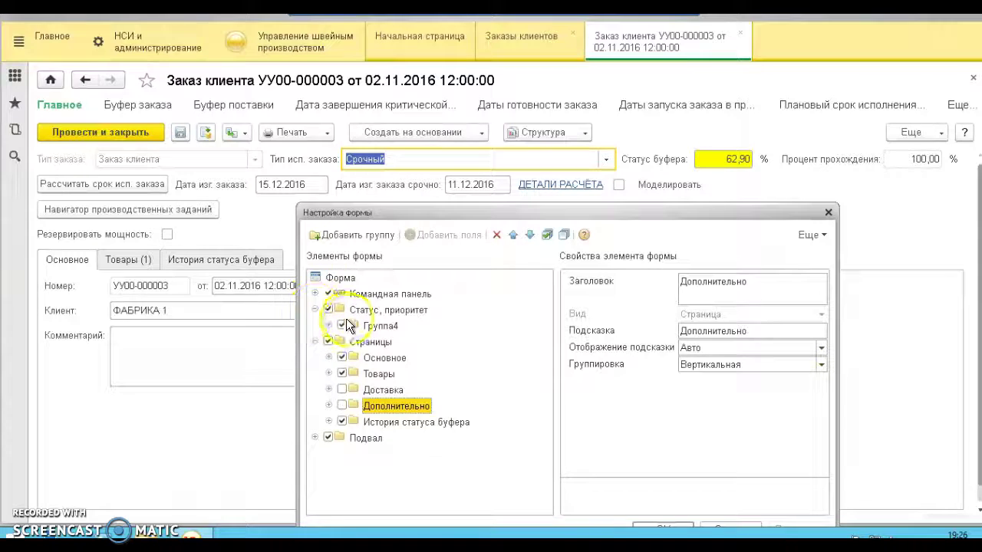
left_click(327, 325)
left_click(411, 454)
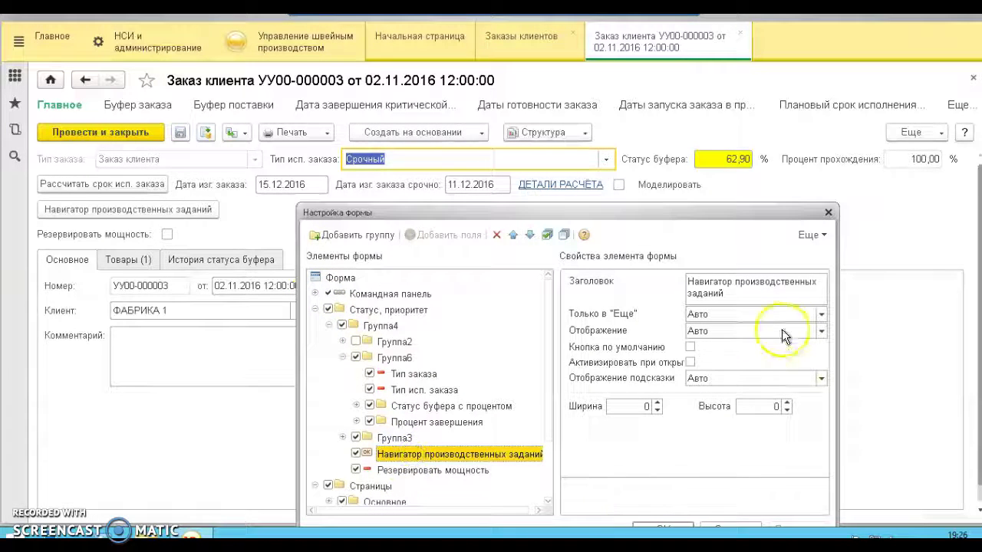
left_click(764, 282)
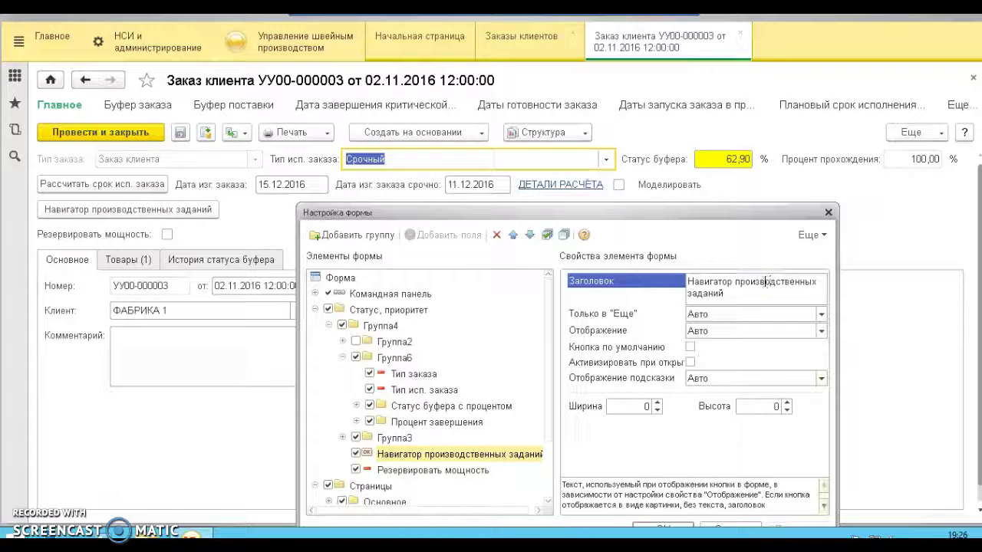
key("Delete")
key("Delete")
key("Delete")
key("Delete")
key("Delete")
key("Delete")
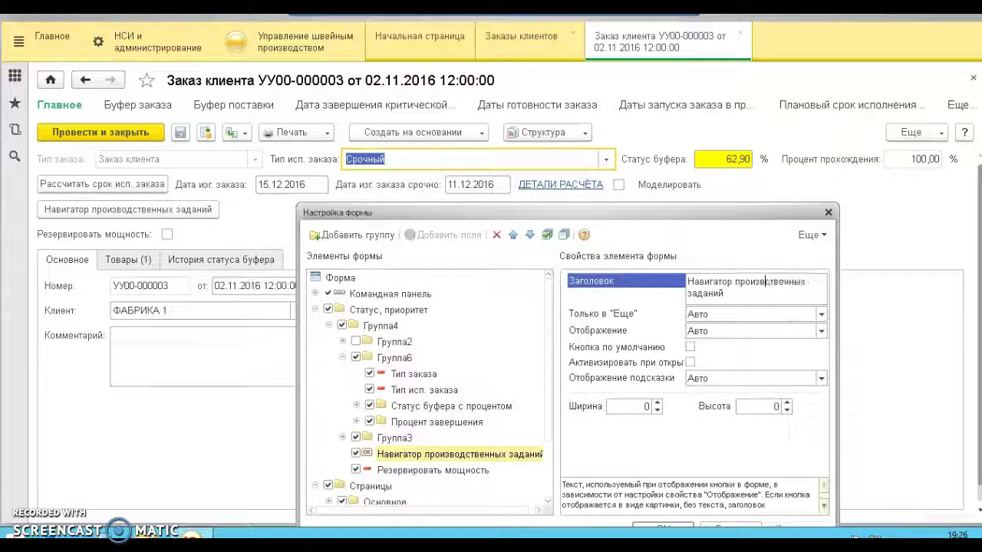
key("Delete")
key("Delete")
key("Delete")
key("Delete")
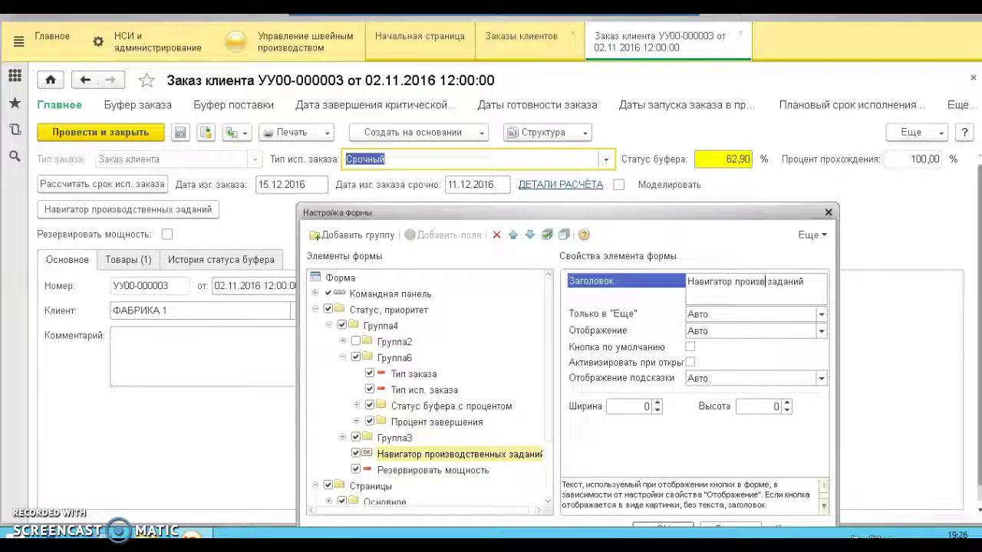
type(".")
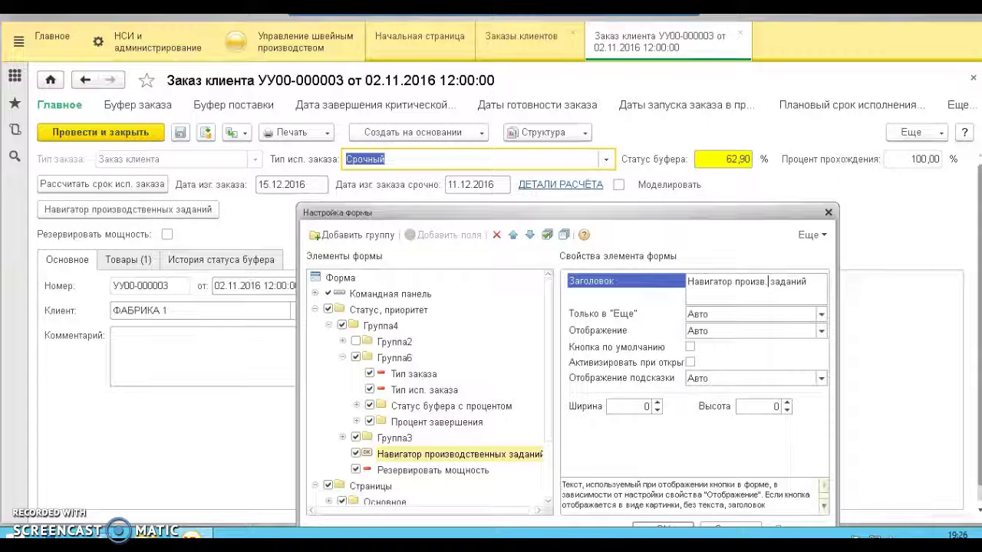
left_click_drag(607, 212, 599, 150)
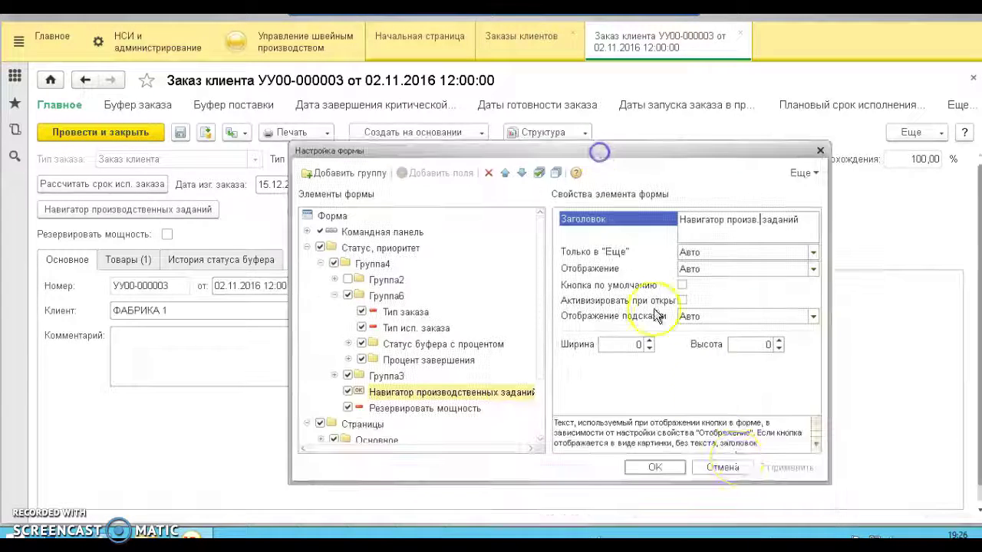
left_click(727, 266)
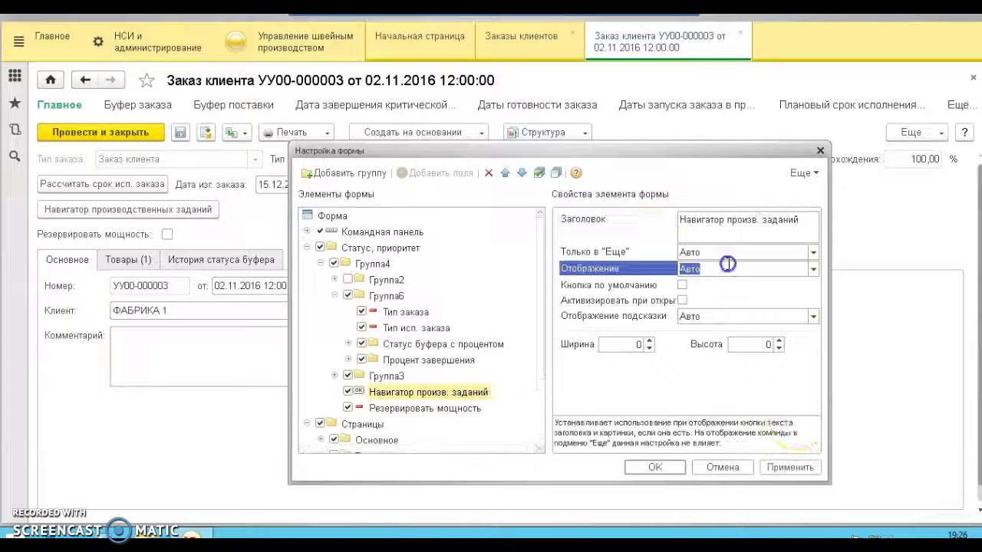
left_click(648, 465)
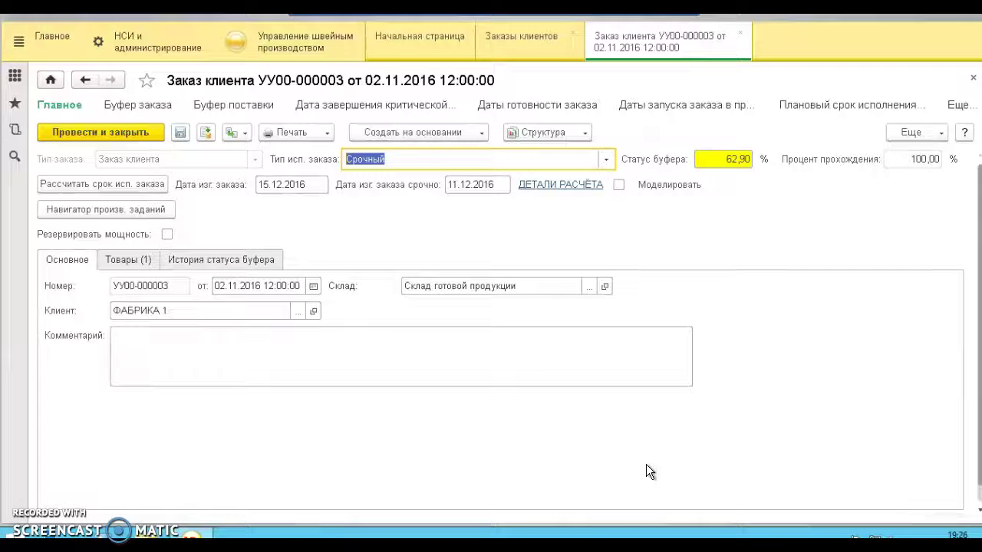
left_click(381, 371)
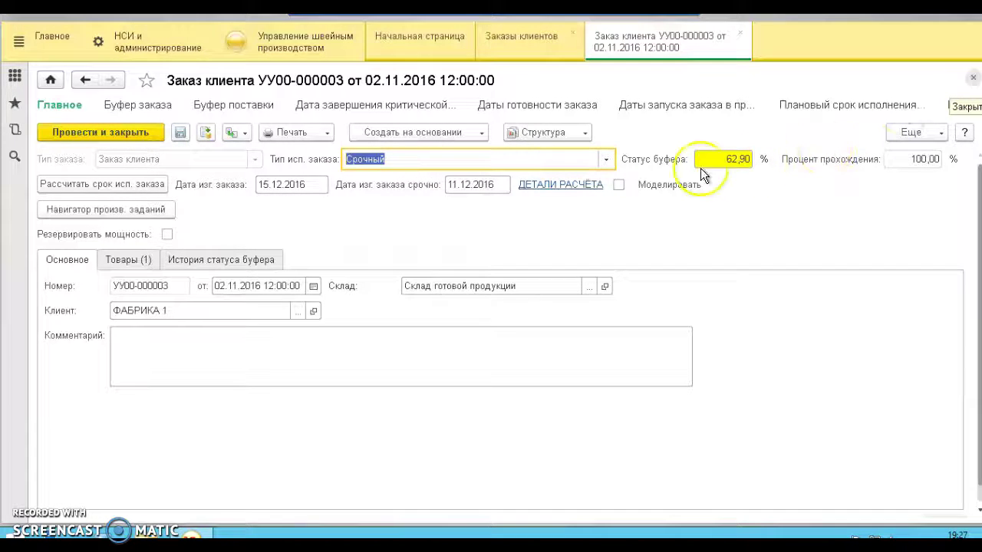
Step: Examine the order's lead-time calculation details, including Touch Time and "Потребность в запасах", and close the calculation and the order
left_click(556, 184)
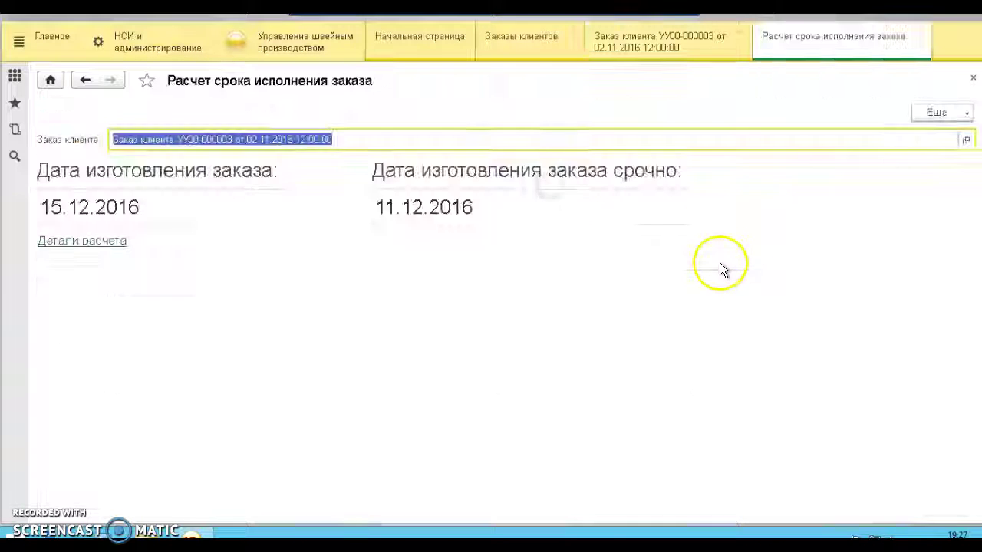
left_click(73, 242)
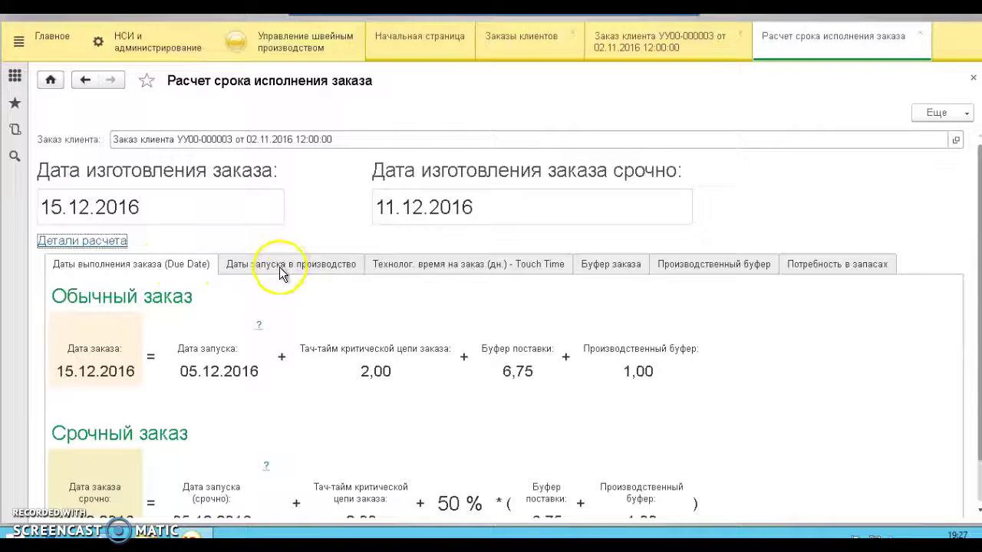
left_click(433, 266)
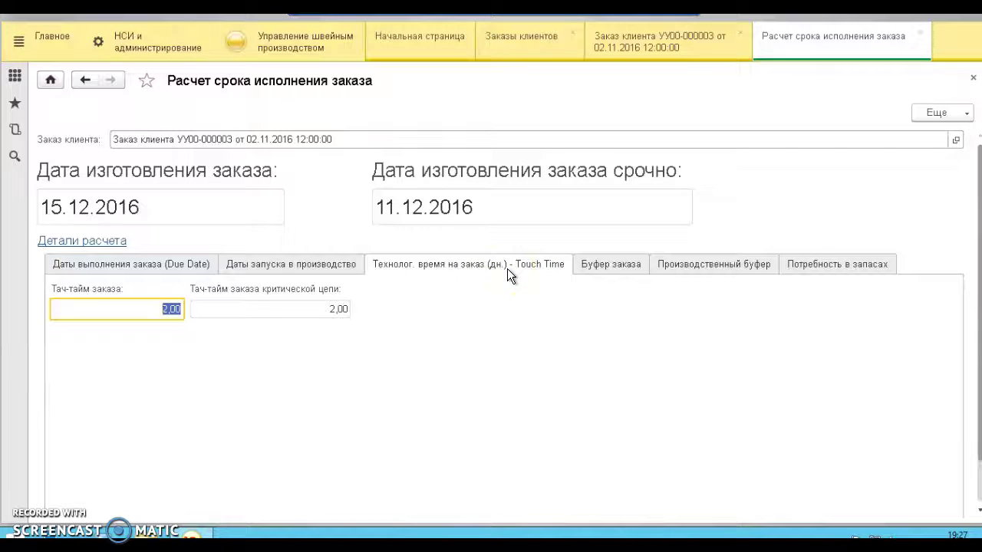
left_click(828, 264)
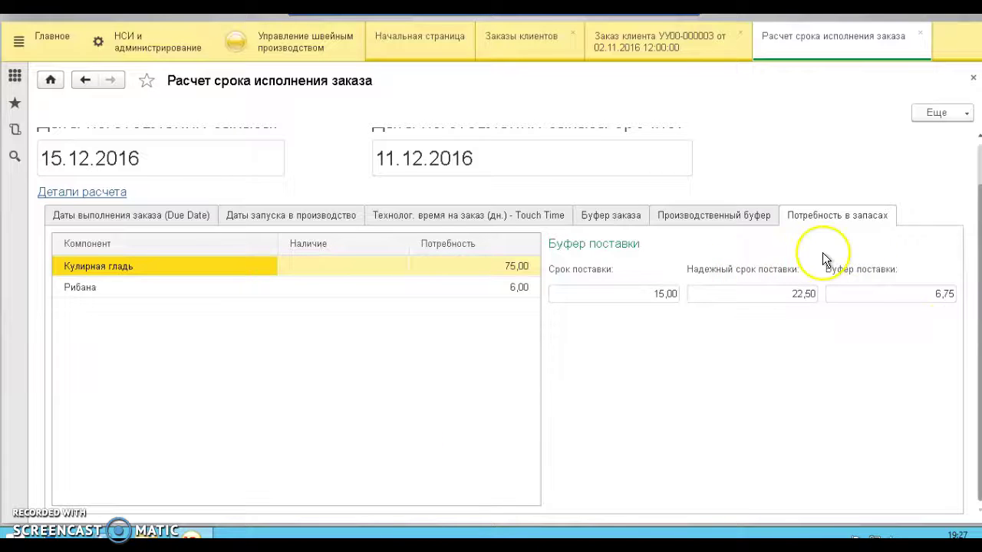
scroll(966, 203, "up", 2)
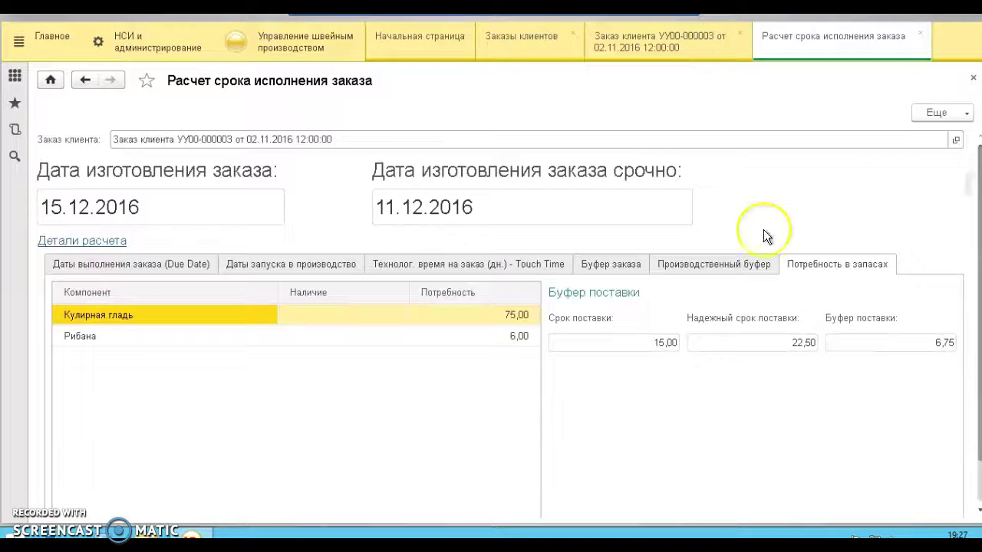
left_click(974, 80)
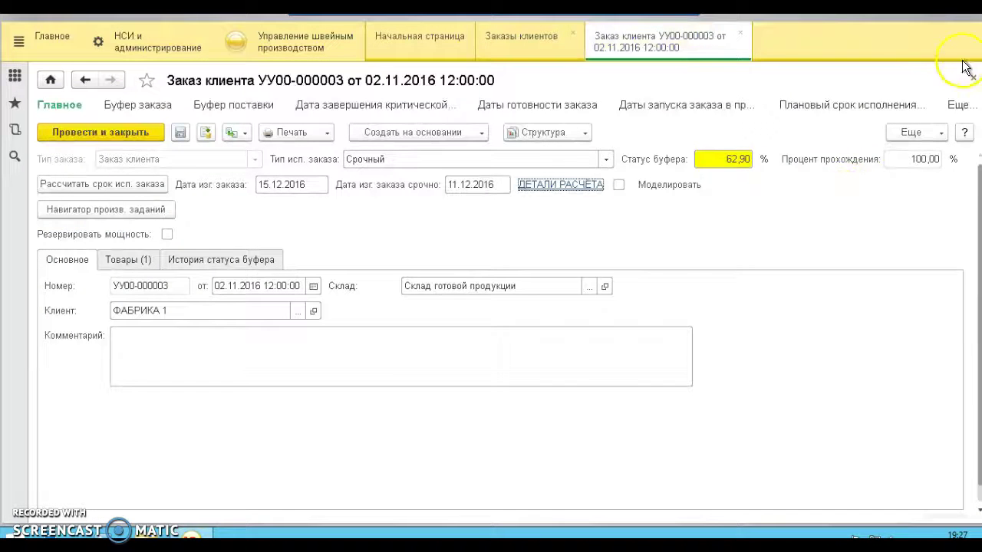
left_click(972, 81)
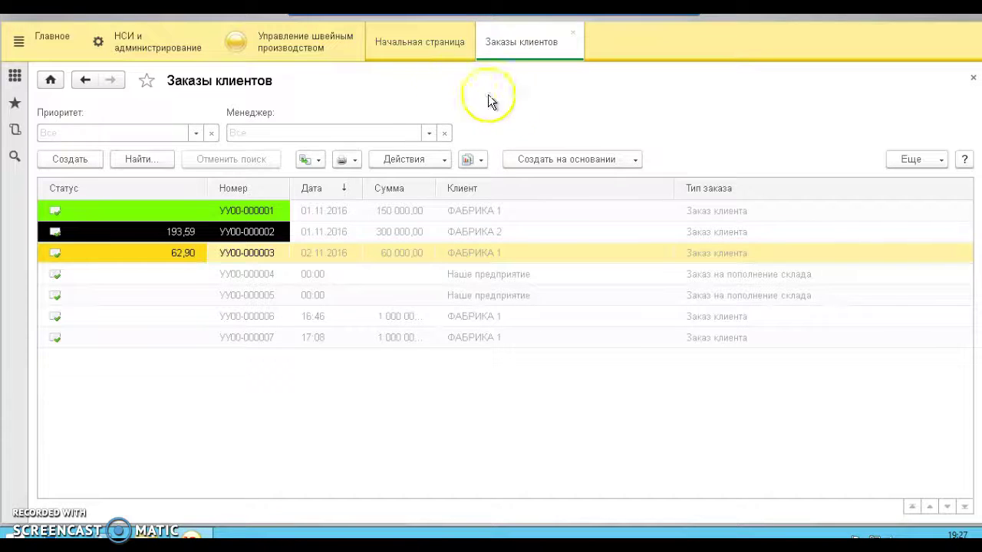
Step: Open the list of production tasks ("Производственные задания") and group it by the "Статус" field
left_click(290, 47)
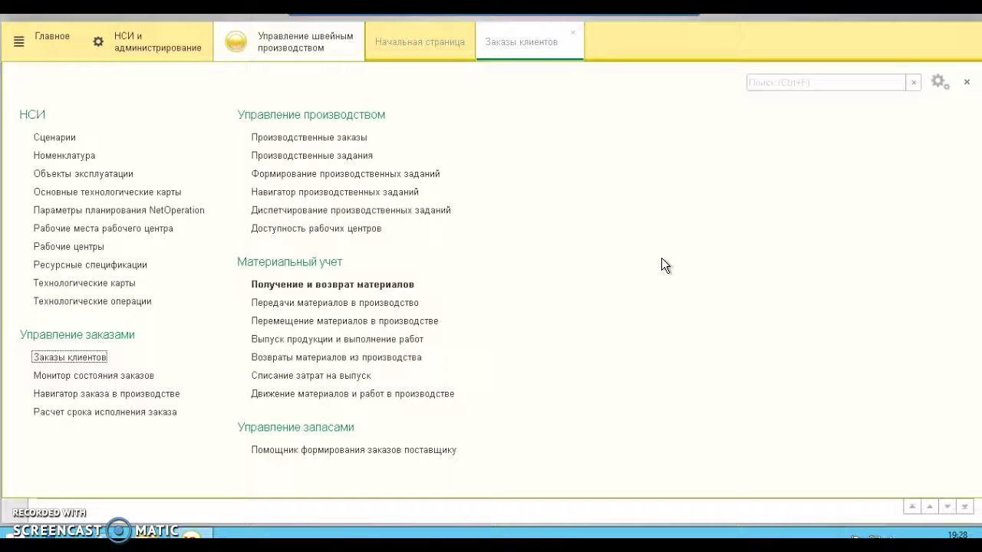
left_click(273, 154)
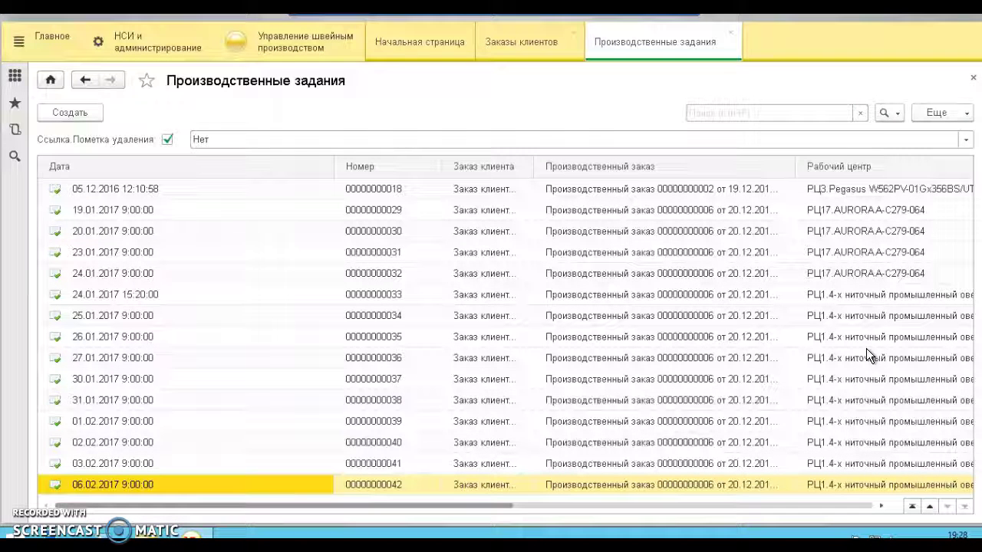
left_click(934, 116)
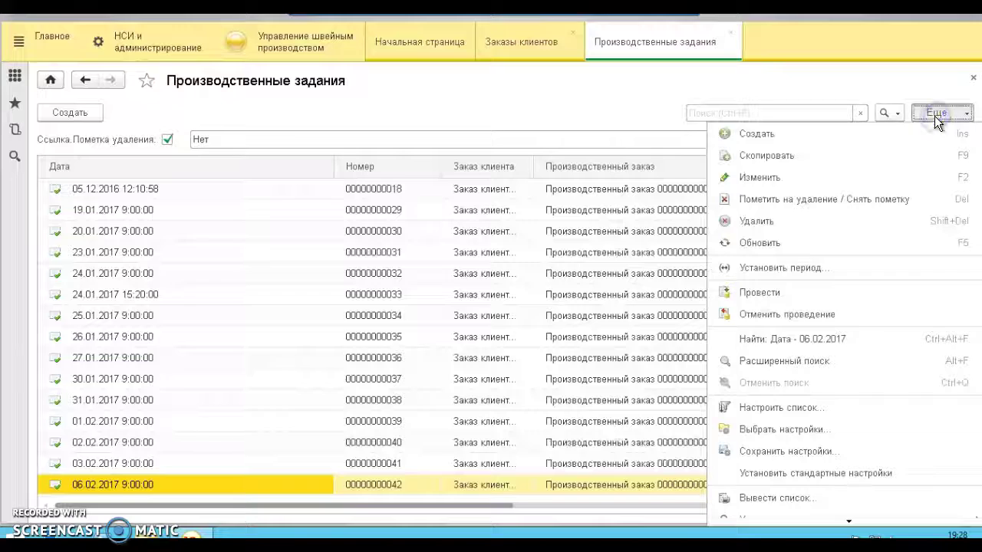
left_click(769, 408)
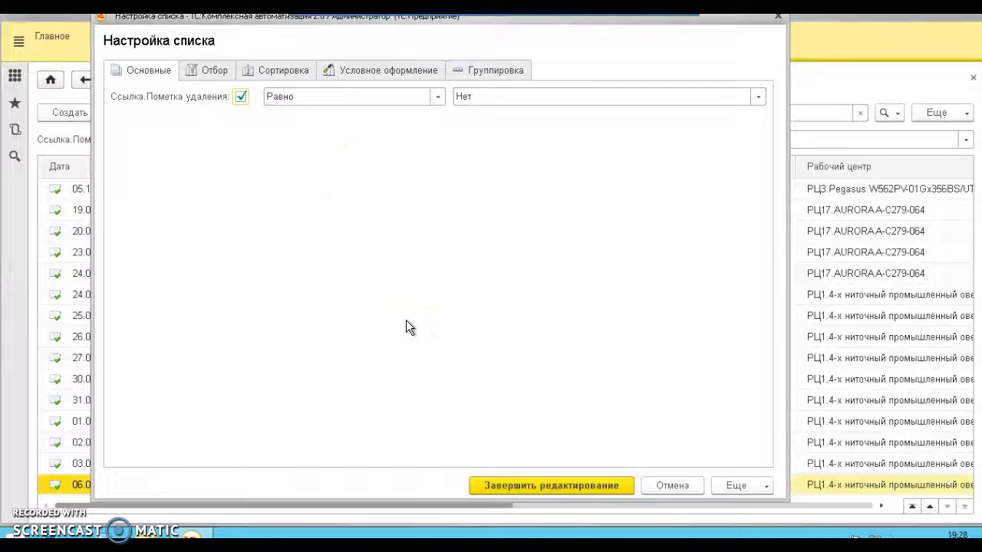
left_click(495, 69)
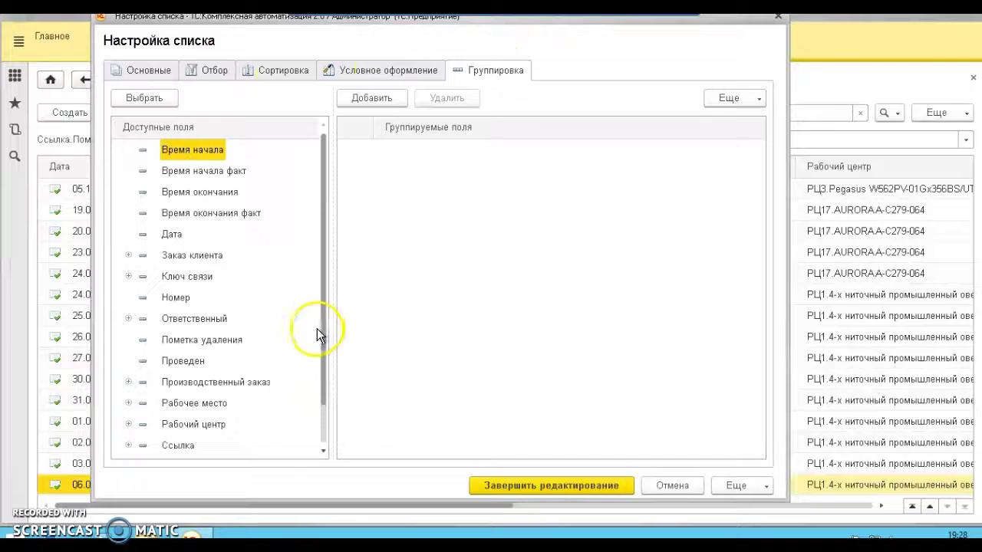
left_click_drag(324, 299, 318, 370)
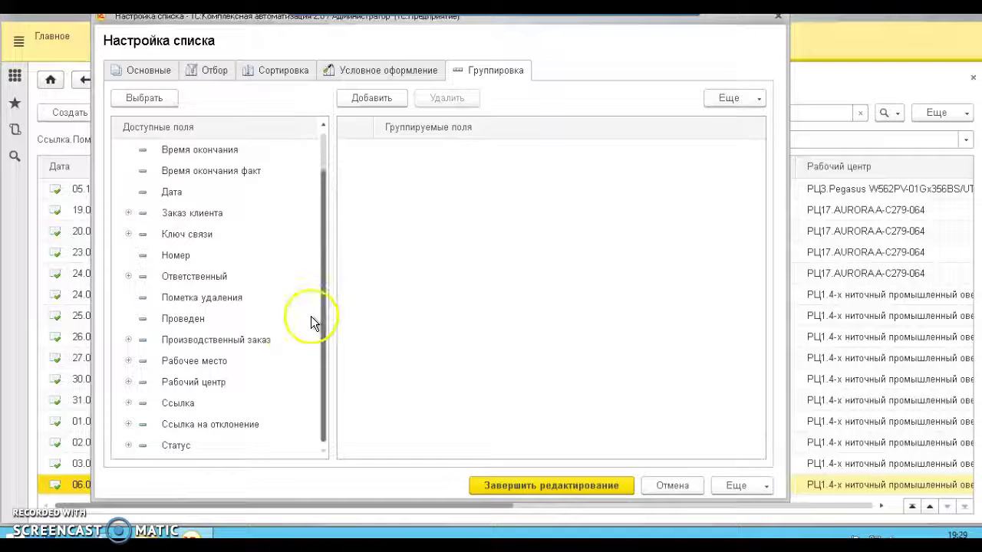
left_click(178, 446)
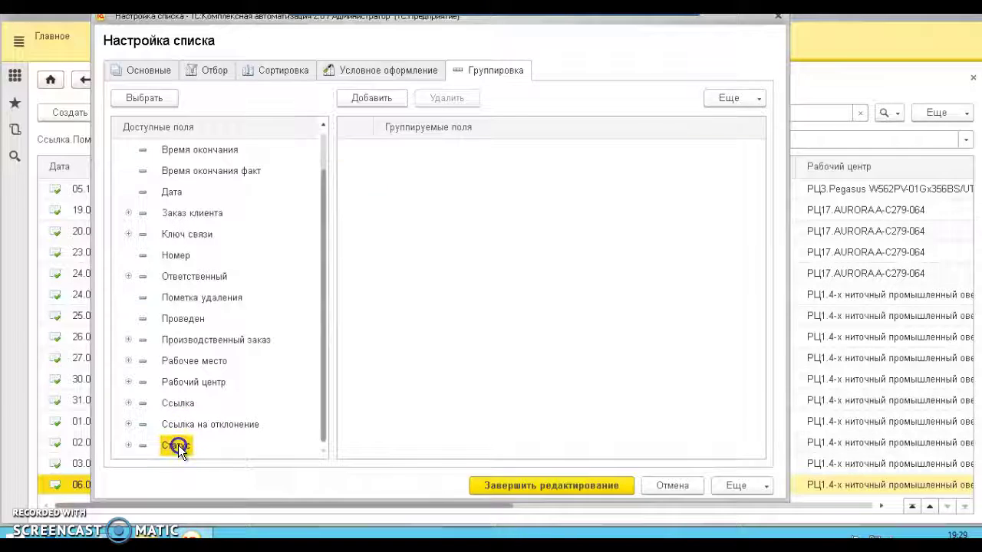
double_click(178, 445)
left_click(541, 485)
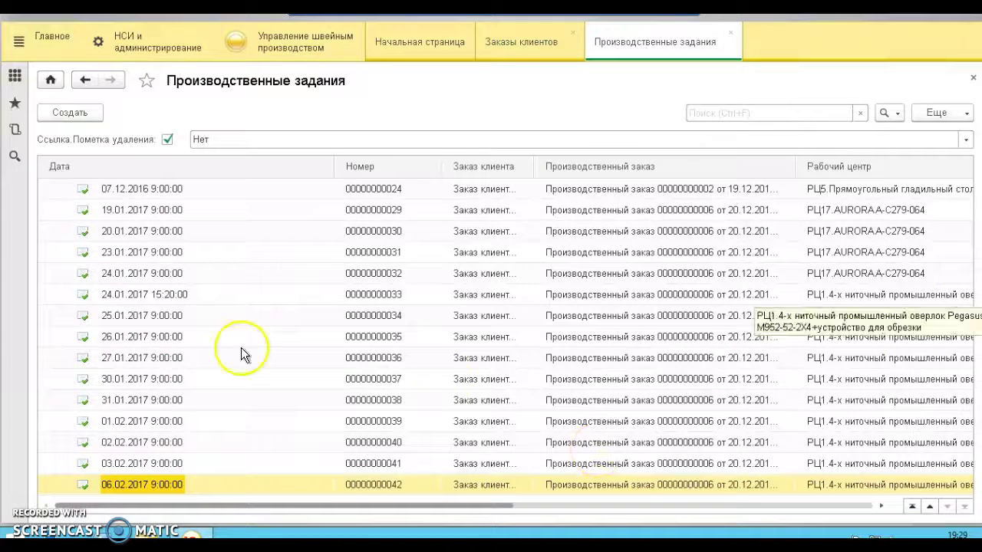
Step: Collapse the "Запланировано" group in the production task list
left_click(192, 333)
scroll(191, 332, "up", 3)
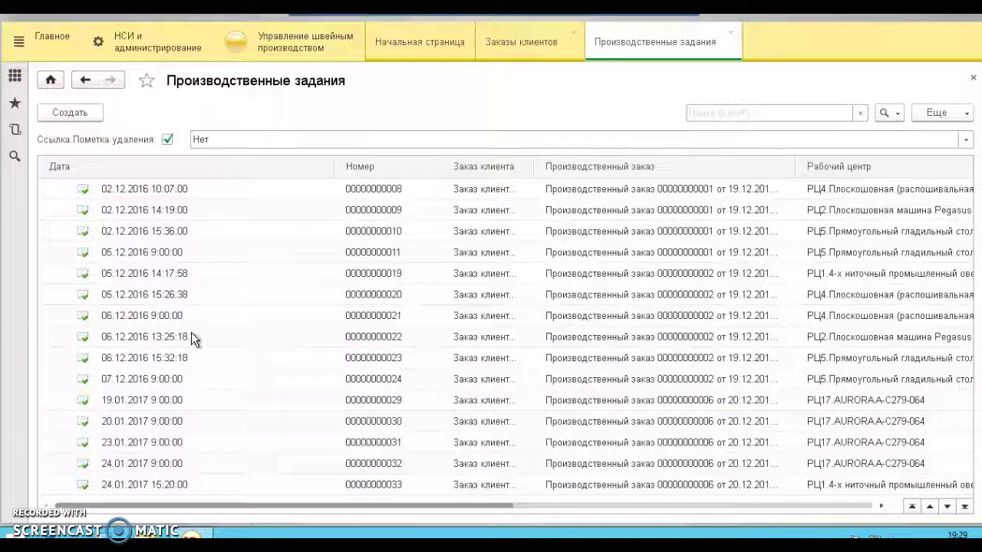
scroll(191, 332, "up", 2)
left_click(52, 188)
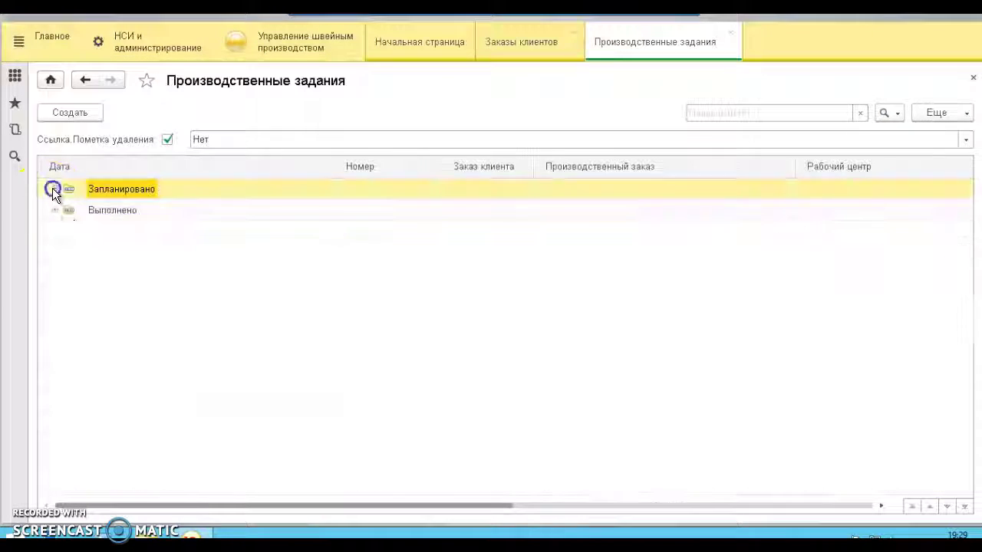
Step: Examine the "Запланировано" and "Выполнено" status groups, expanding and collapsing the tasks inside them
left_click(171, 209)
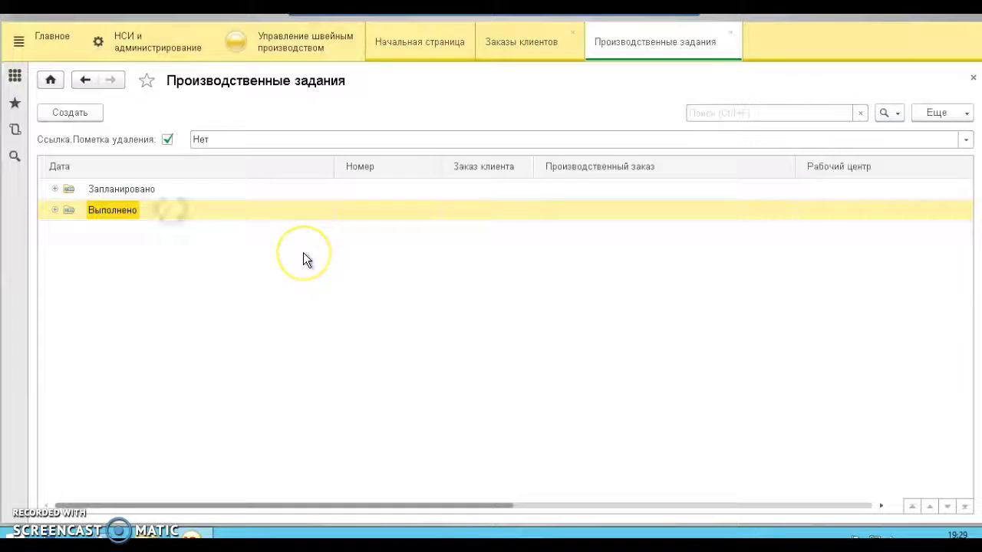
left_click(131, 193)
left_click(117, 212)
left_click(54, 191)
left_click(53, 190)
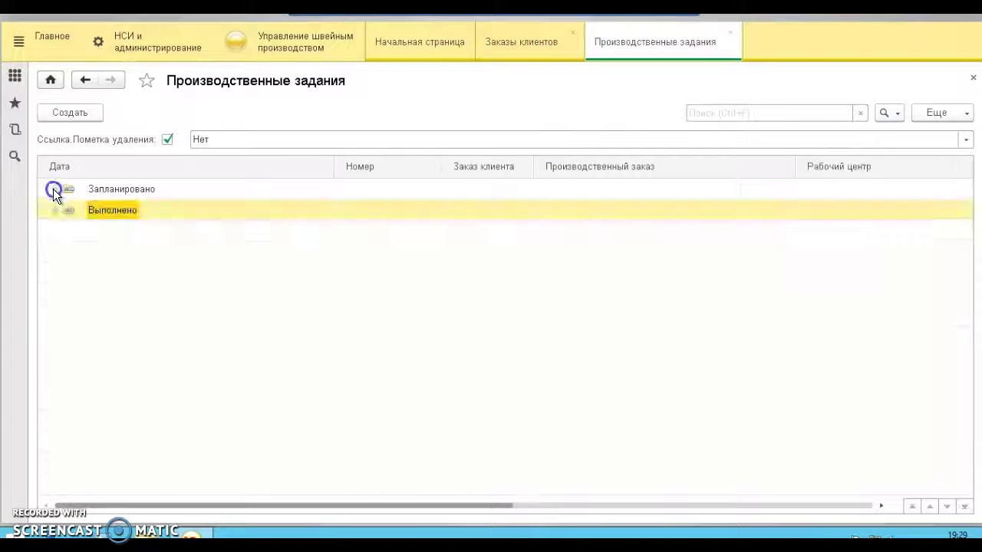
left_click(55, 212)
left_click(54, 211)
left_click(123, 188)
left_click(113, 215)
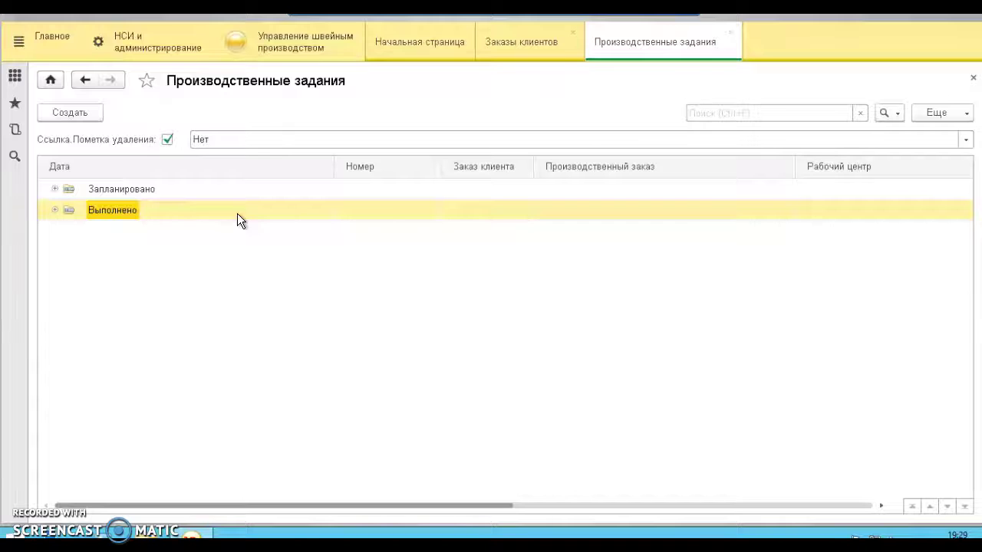
left_click(138, 193)
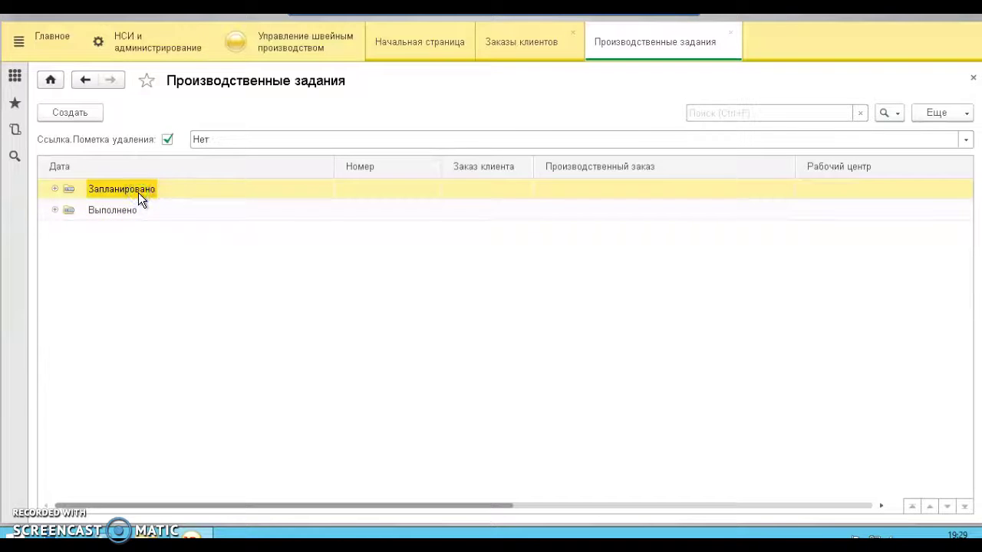
left_click(55, 187)
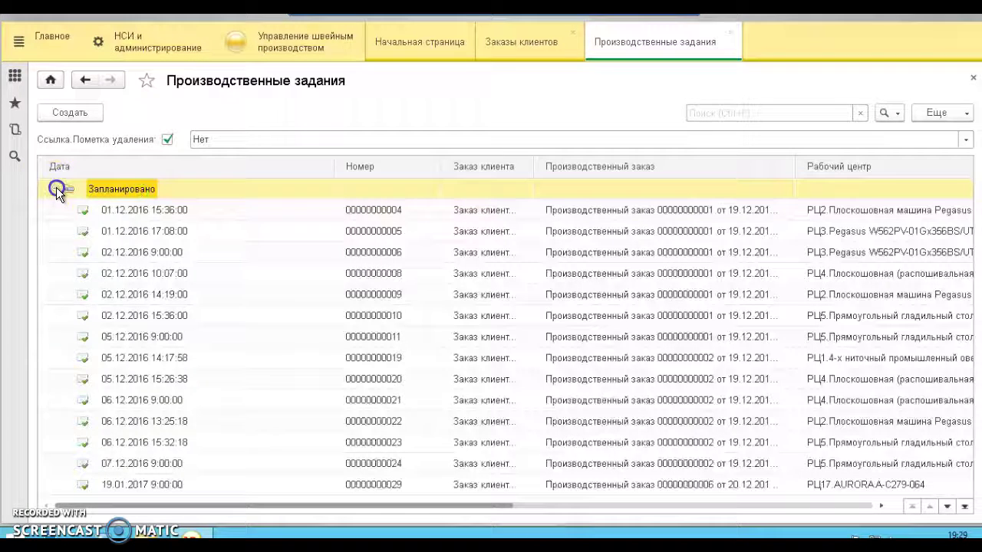
left_click(55, 188)
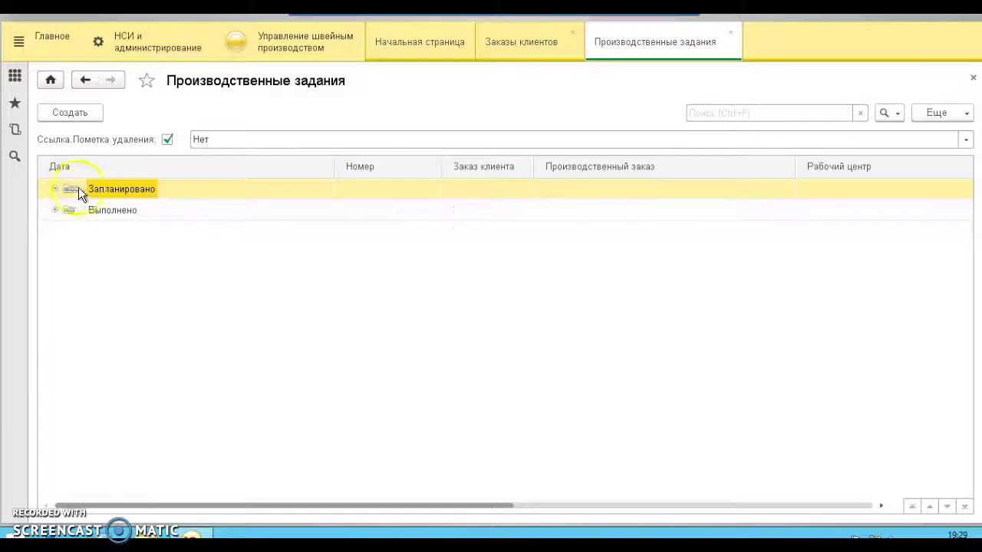
Step: Add the "Заказ клиента" field to the task list's grouping settings, below "Статус"
left_click(940, 114)
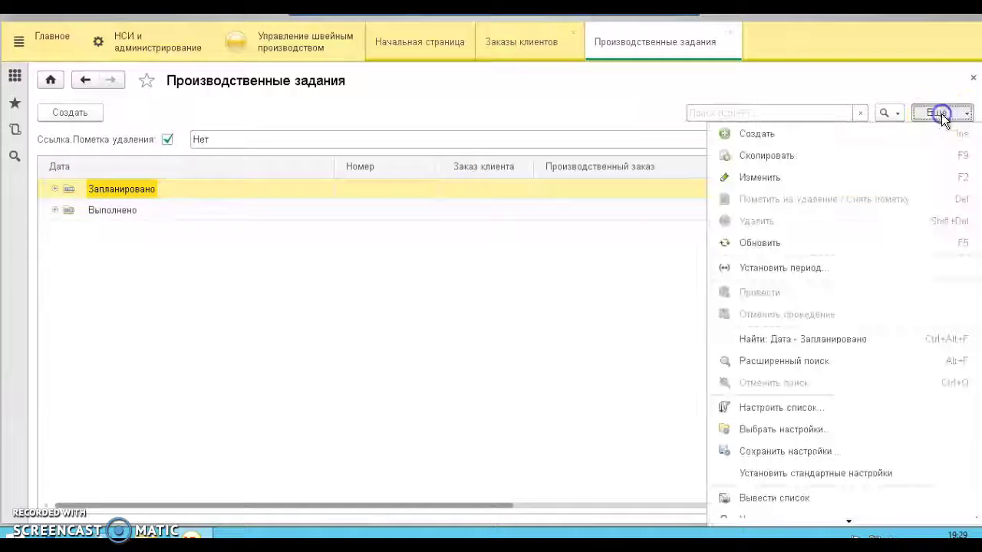
left_click(761, 409)
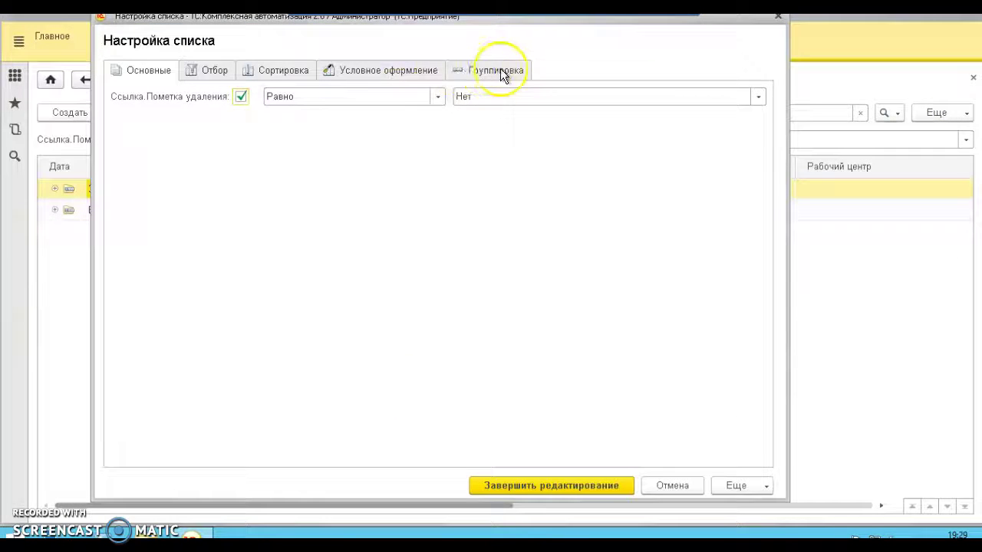
left_click(500, 74)
left_click(405, 149)
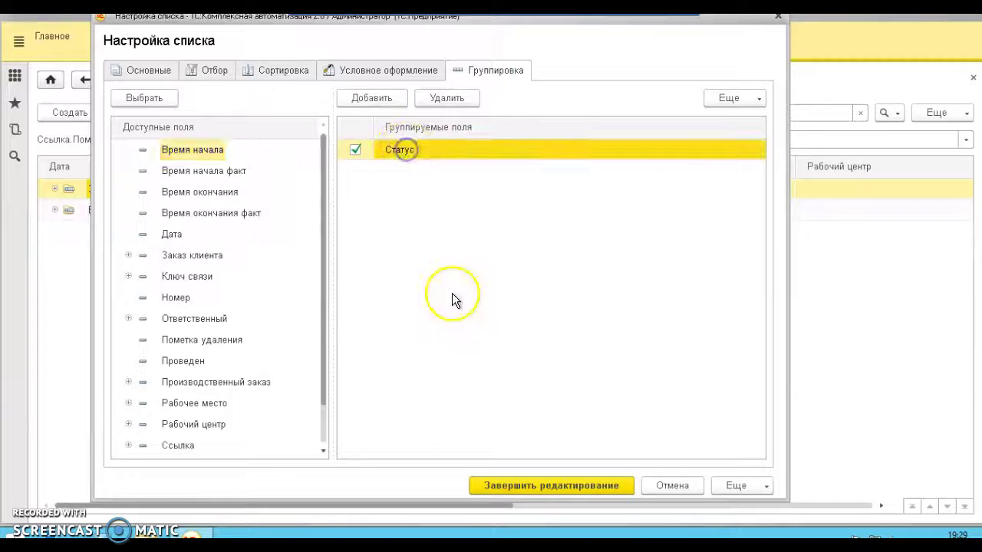
left_click_drag(323, 306, 322, 362)
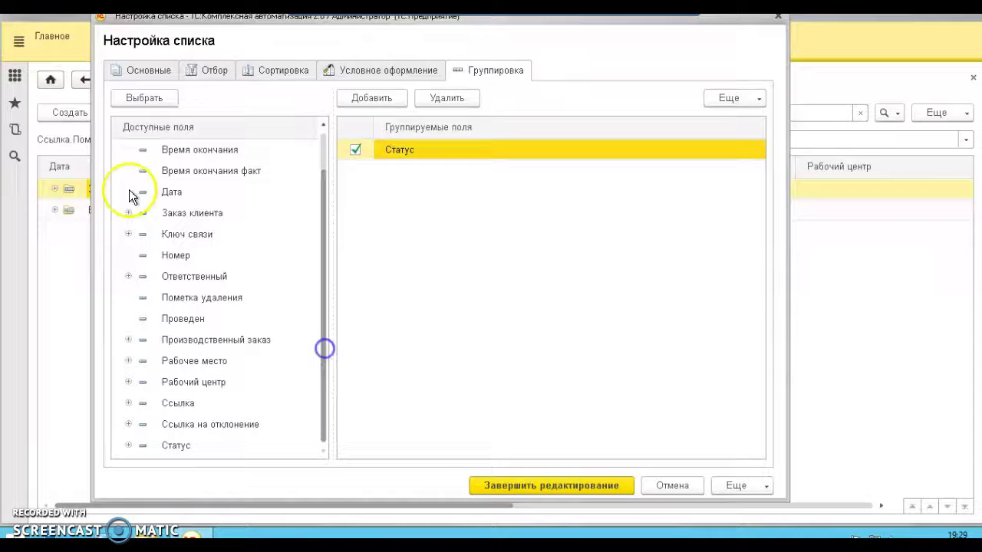
double_click(184, 215)
left_click(416, 171)
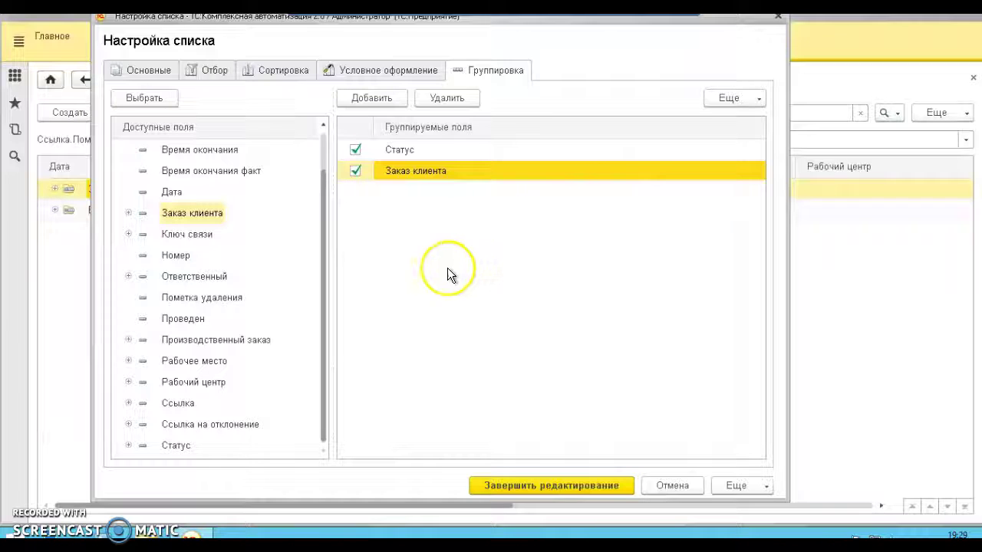
Step: Add the "Клиент" subfield of "Заказ клиента" to the grouping fields
left_click(129, 214)
left_click_drag(320, 201, 309, 250)
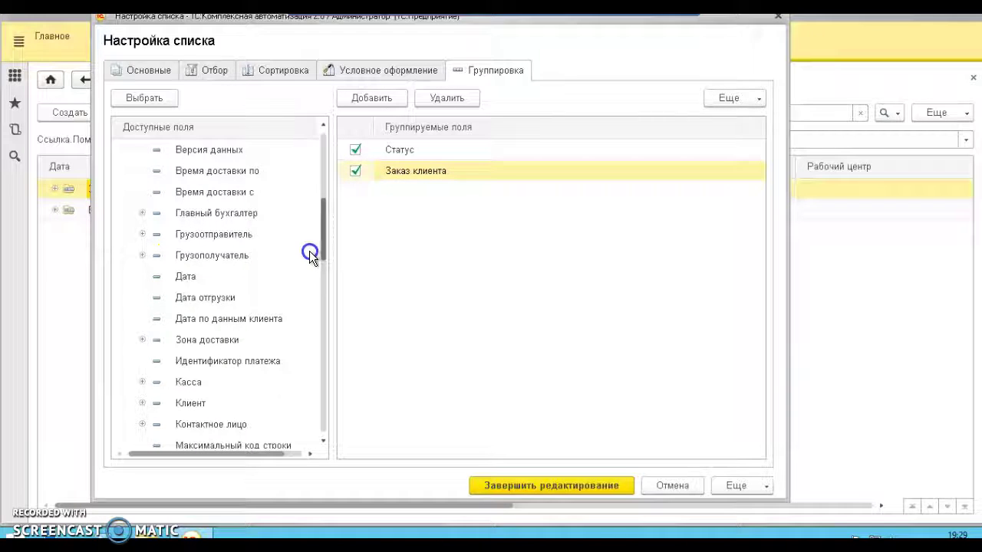
double_click(194, 360)
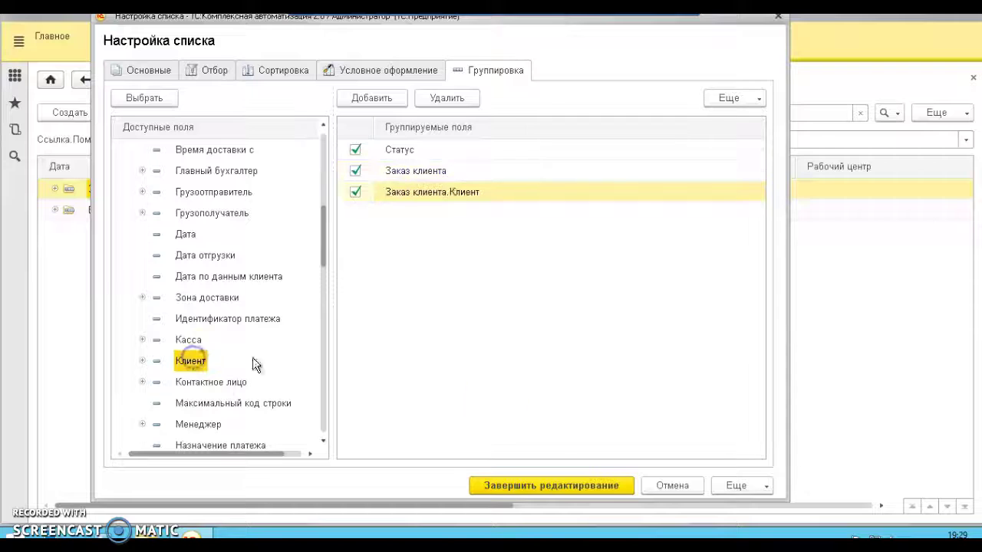
left_click(428, 192)
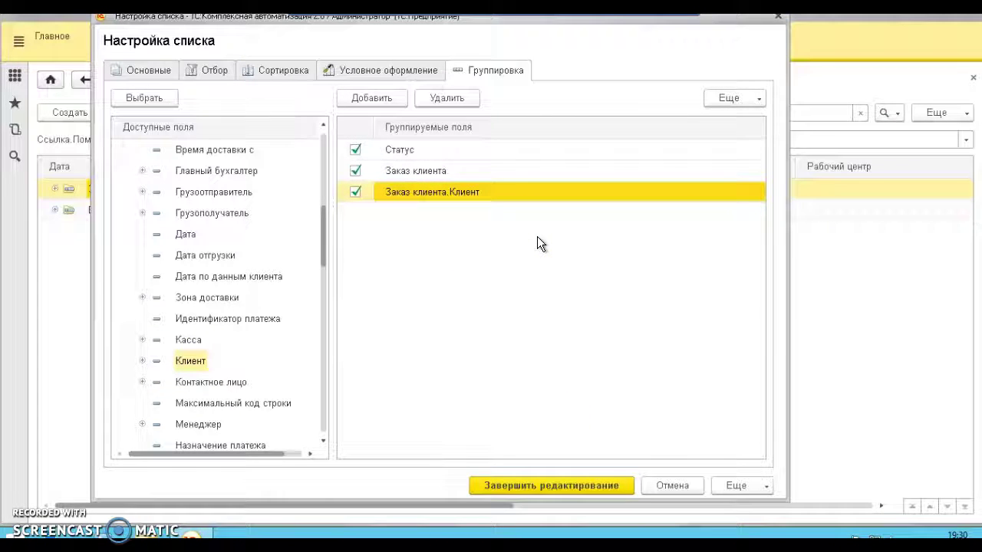
left_click(472, 221)
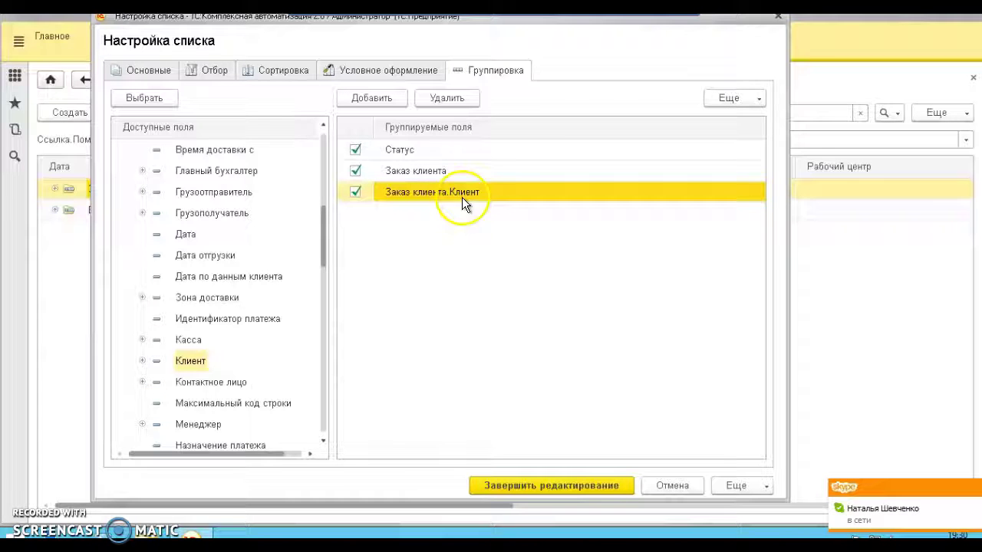
Step: Move the "Заказ клиента.Клиент" grouping field one level up, above "Заказ клиента"
right_click(430, 192)
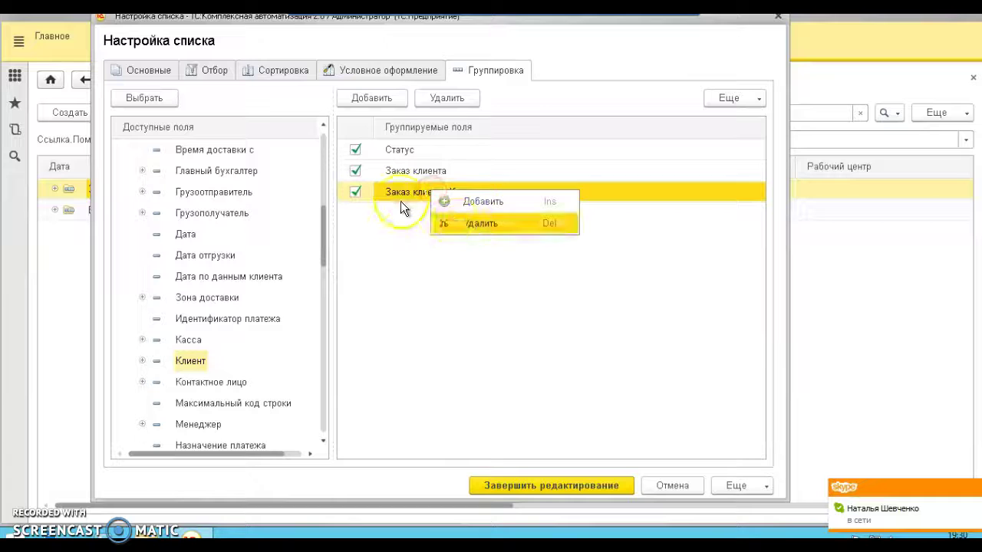
left_click(463, 188)
left_click(752, 101)
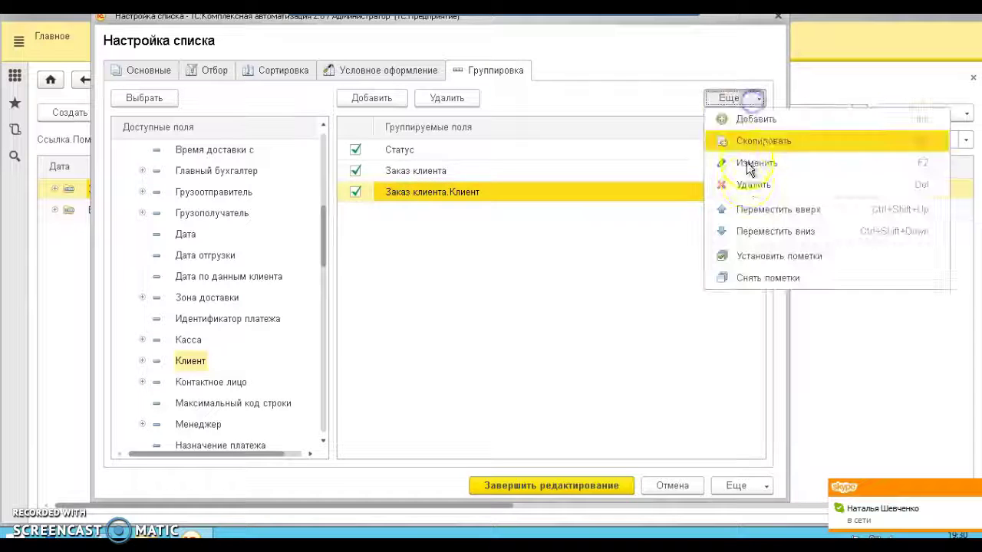
left_click(746, 211)
left_click(428, 191)
Step: Move the "Статус" grouping field down to the last level and apply the list settings
left_click(399, 149)
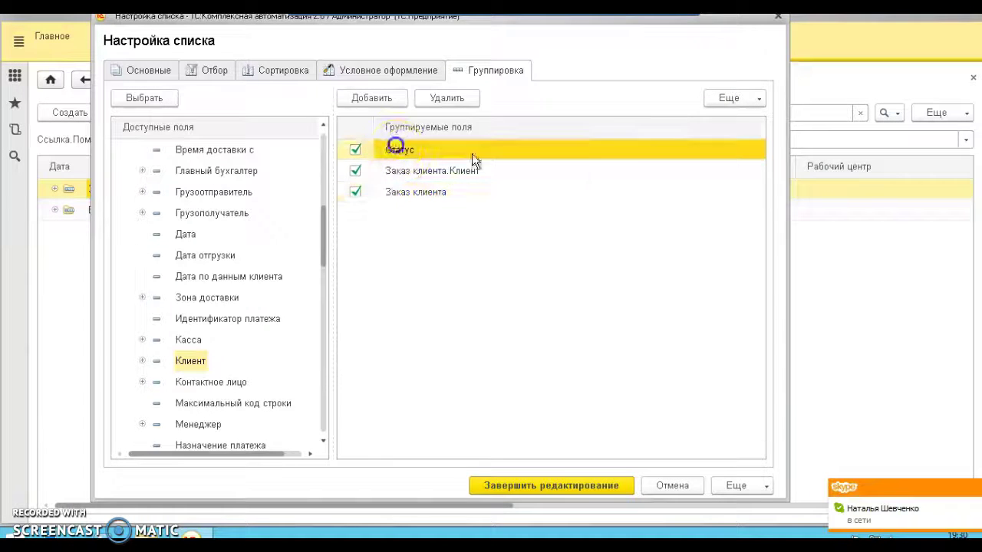
left_click(739, 99)
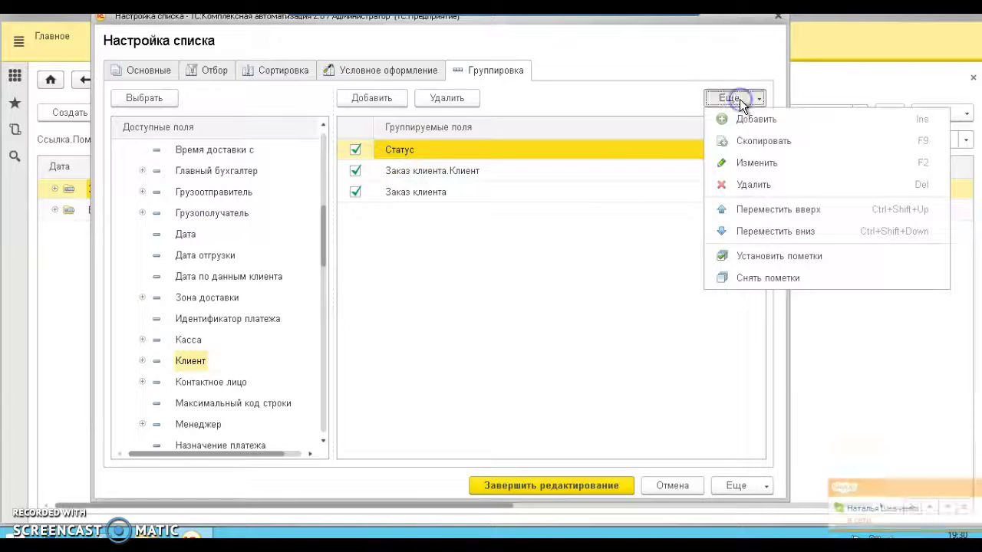
left_click(764, 230)
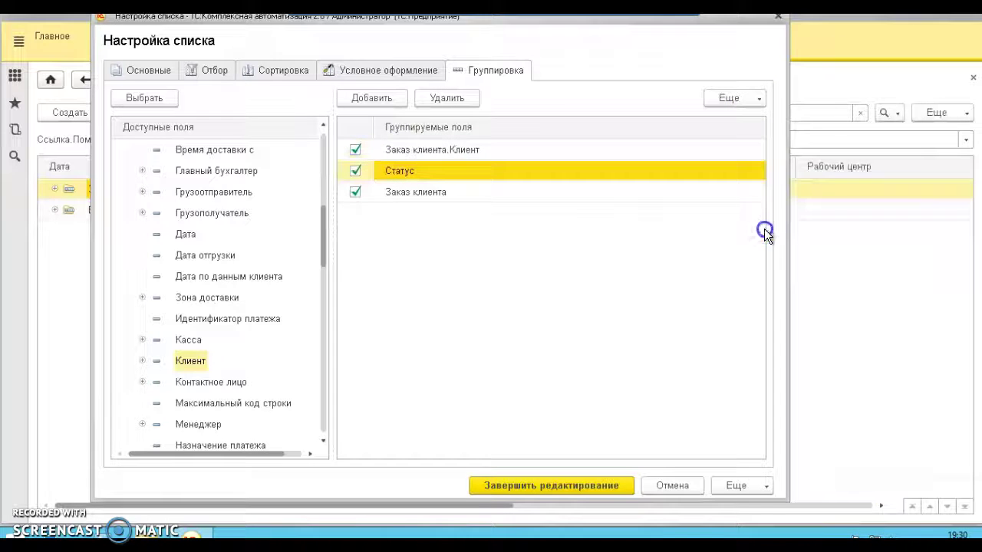
left_click(736, 99)
left_click(752, 225)
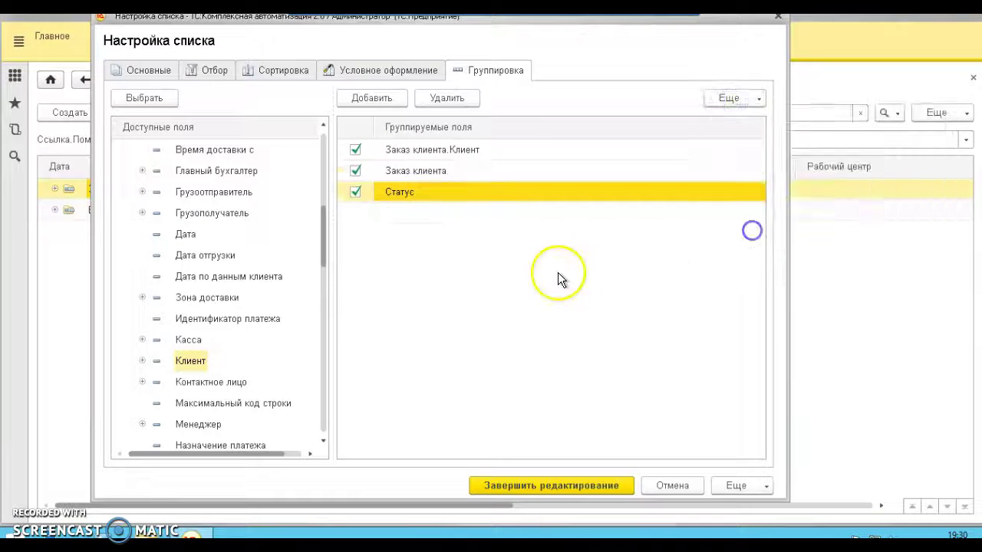
left_click(558, 484)
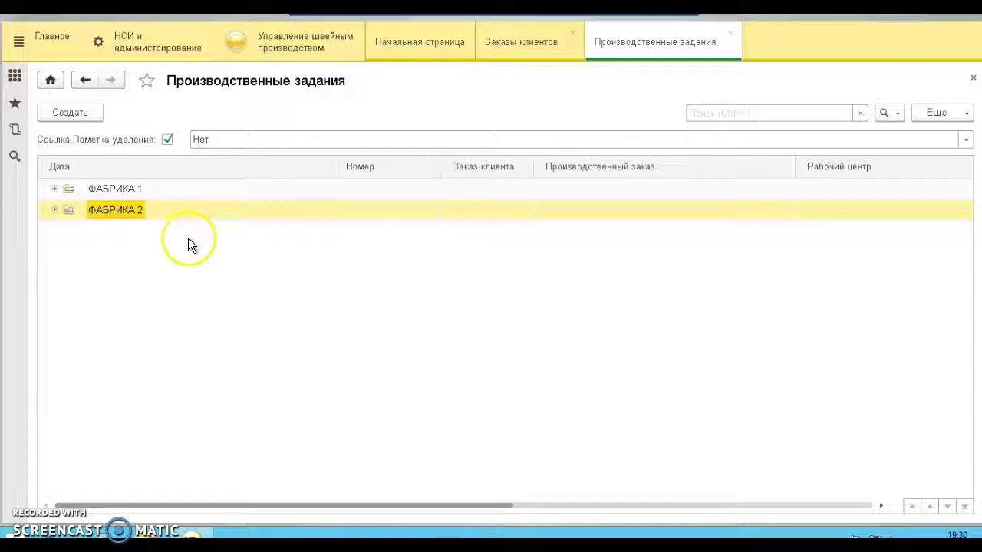
Step: Expand the "ФАБРИКА 2" group and its customer order to show the order's status groups
left_click(98, 189)
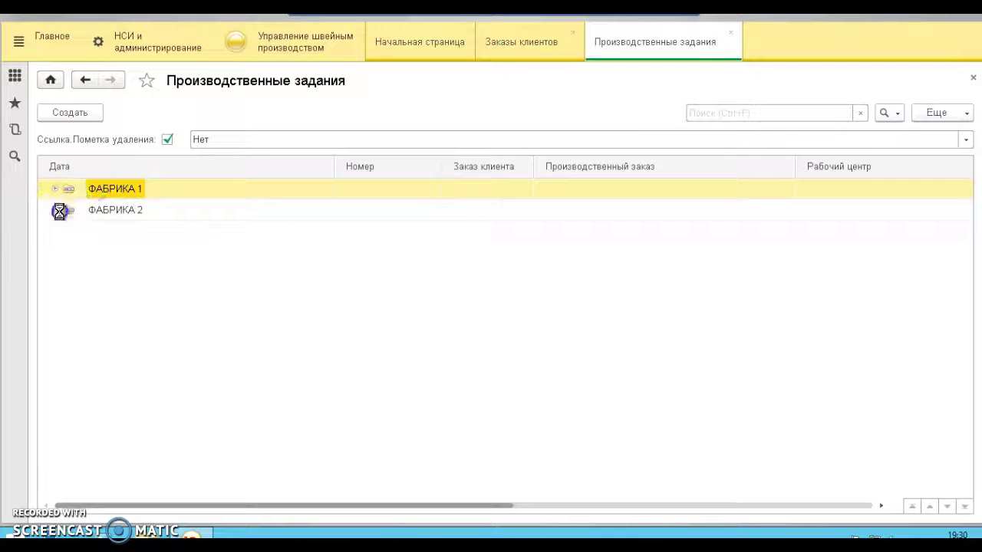
left_click(59, 210)
left_click(168, 232)
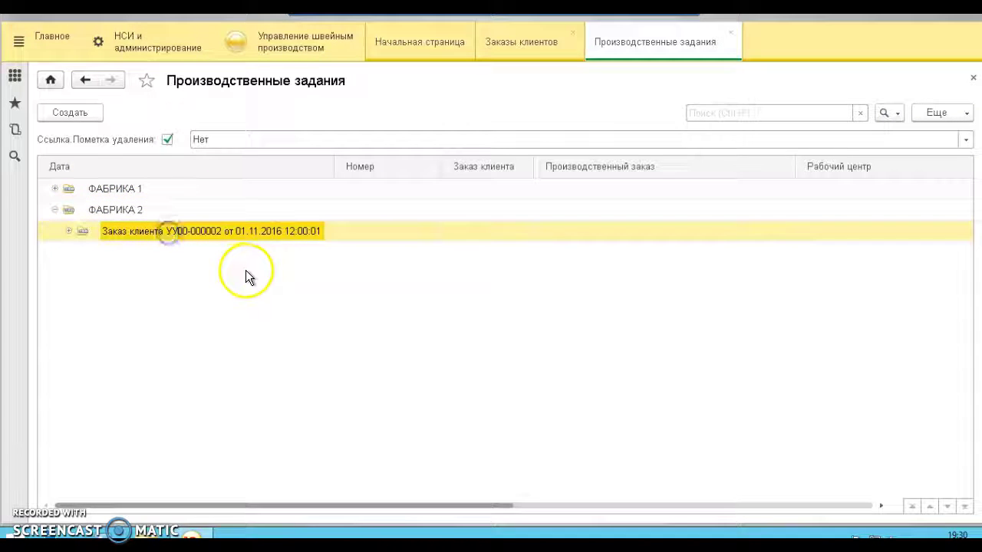
left_click(68, 231)
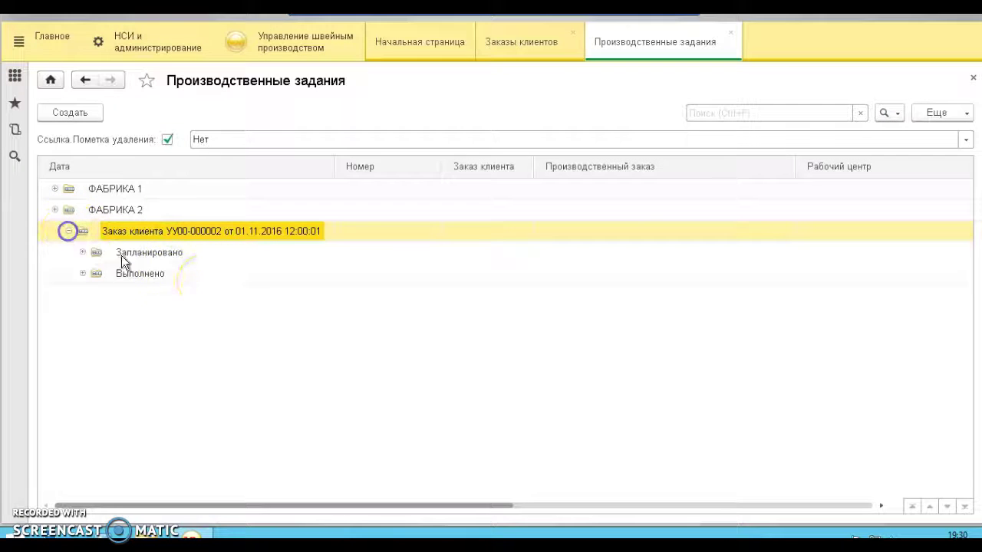
Step: Expand the "Запланировано" and "Выполнено" status groups of the customer order to show their production tasks
left_click(141, 247)
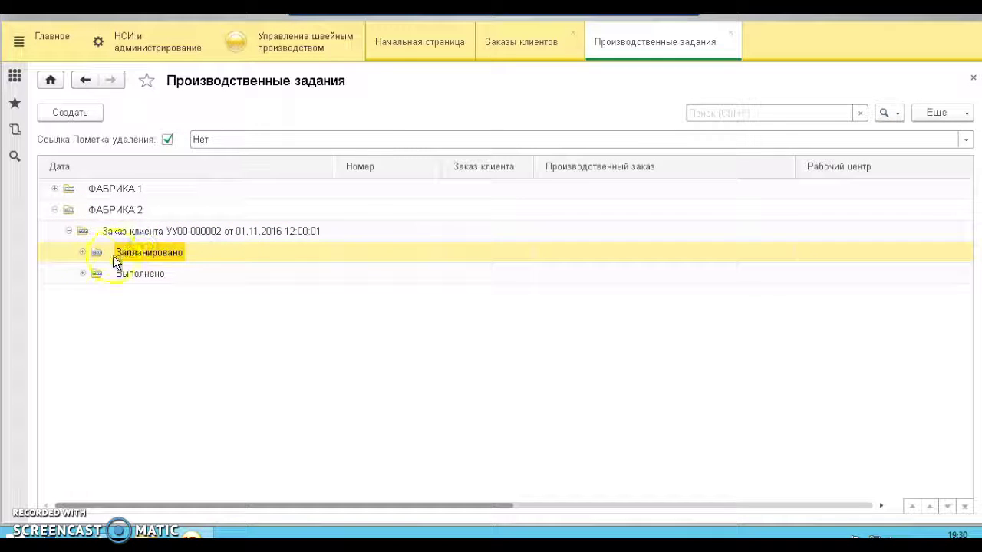
left_click(82, 251)
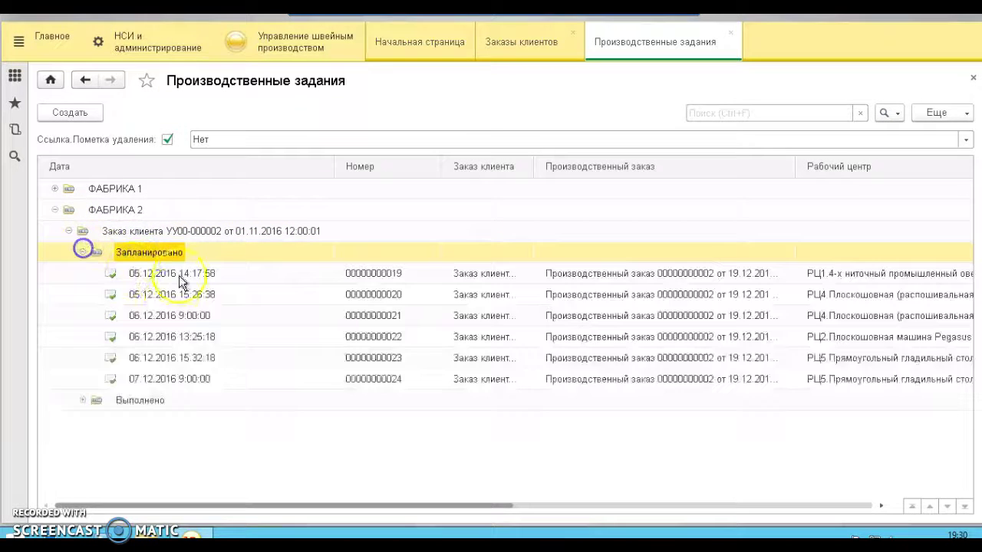
left_click(82, 400)
left_click(180, 423)
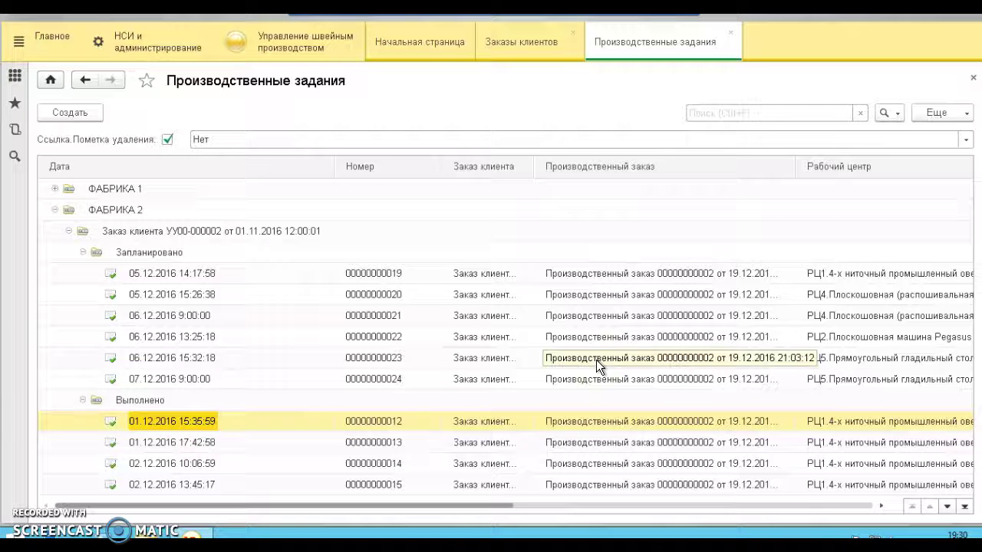
Step: Open the production task list settings and look through the filter, sorting and conditional formatting sections
left_click(957, 112)
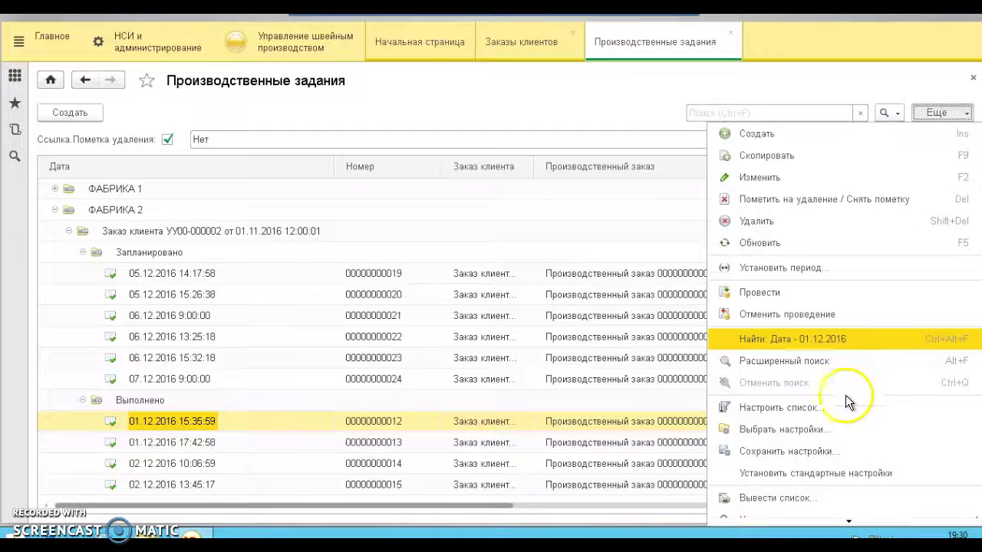
left_click(779, 410)
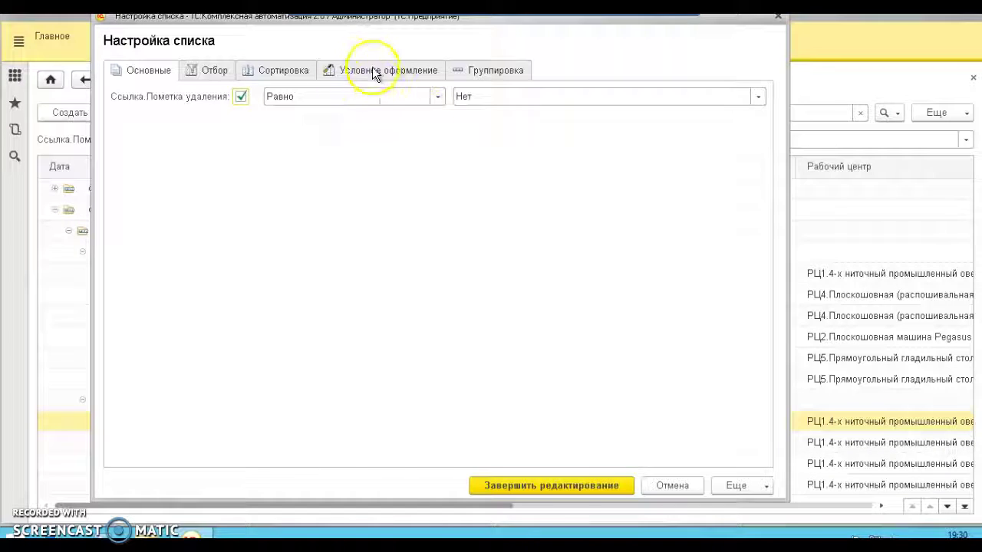
left_click(205, 71)
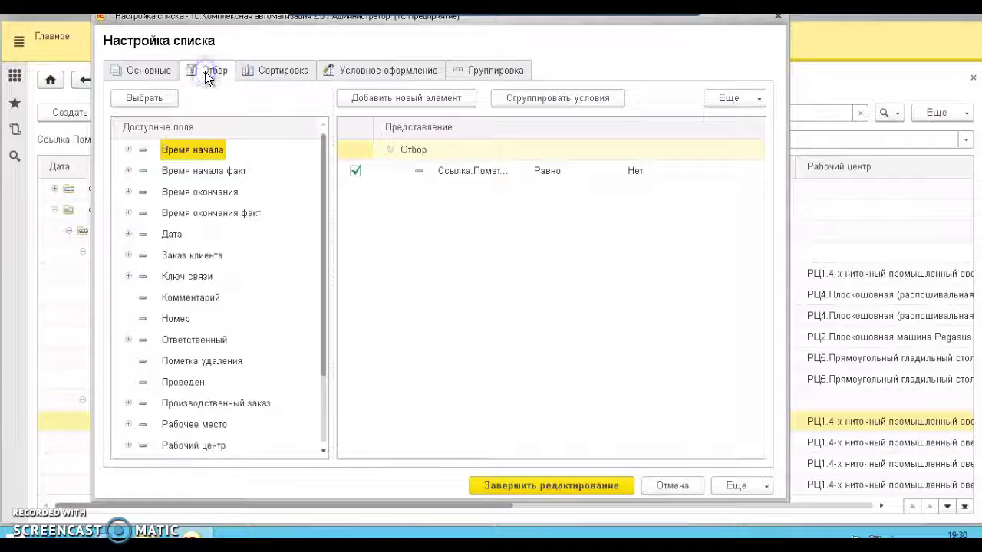
left_click(269, 72)
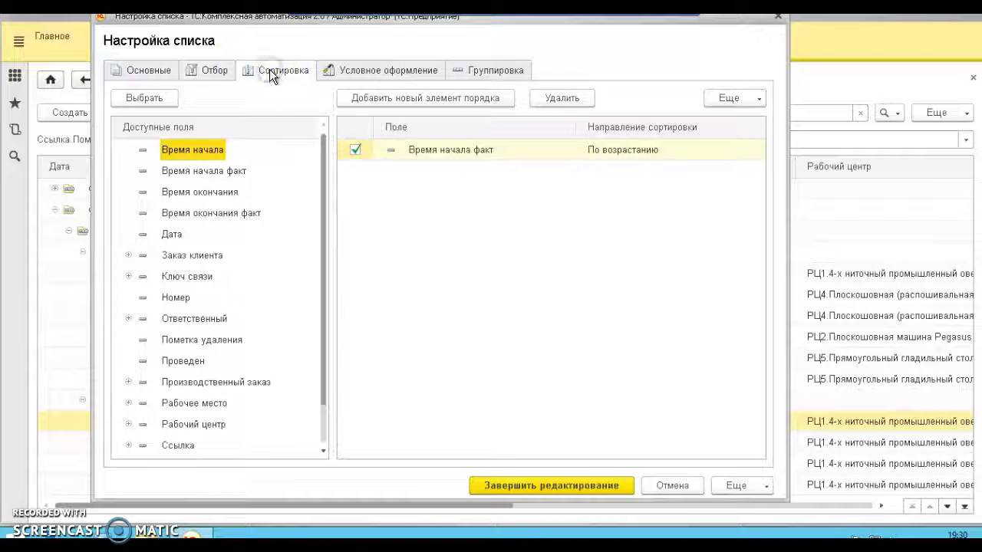
left_click(351, 176)
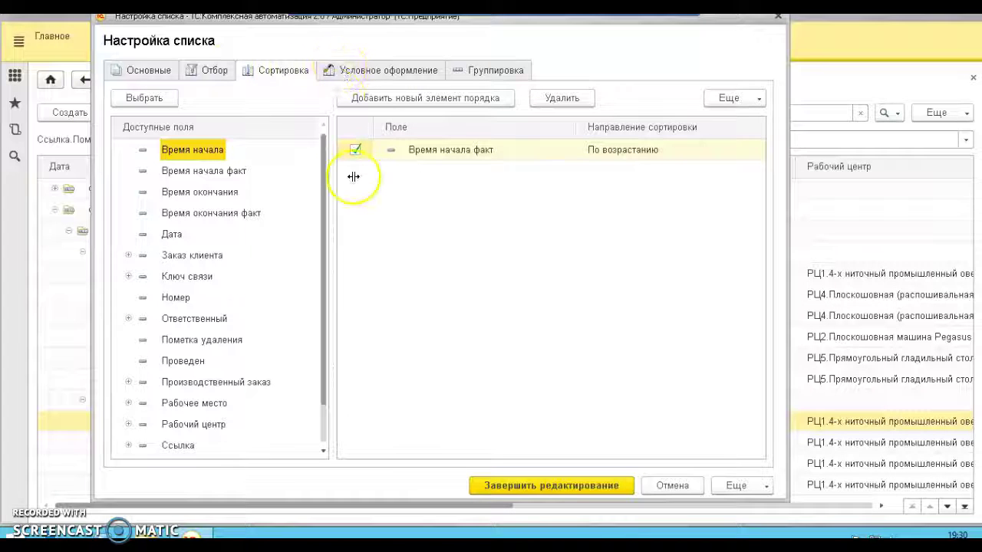
left_click(361, 68)
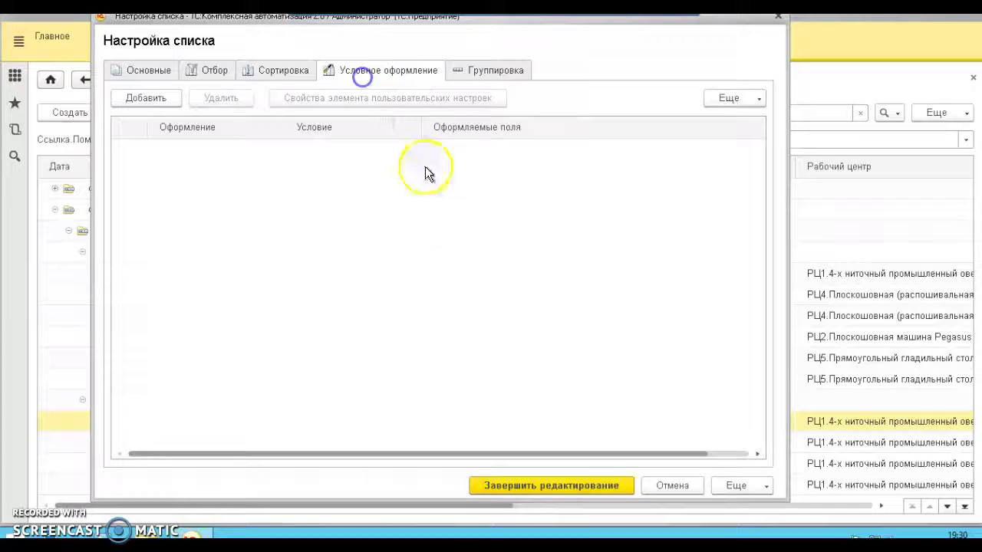
left_click(383, 207)
Step: Add a conditional formatting rule with the condition "Статус" Равно "Запланировано"
left_click(142, 103)
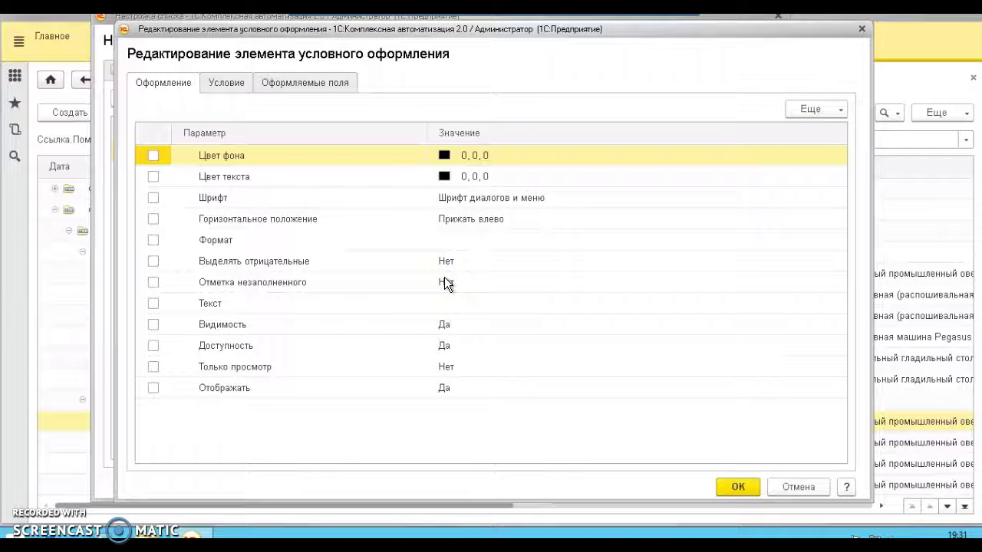
left_click(240, 88)
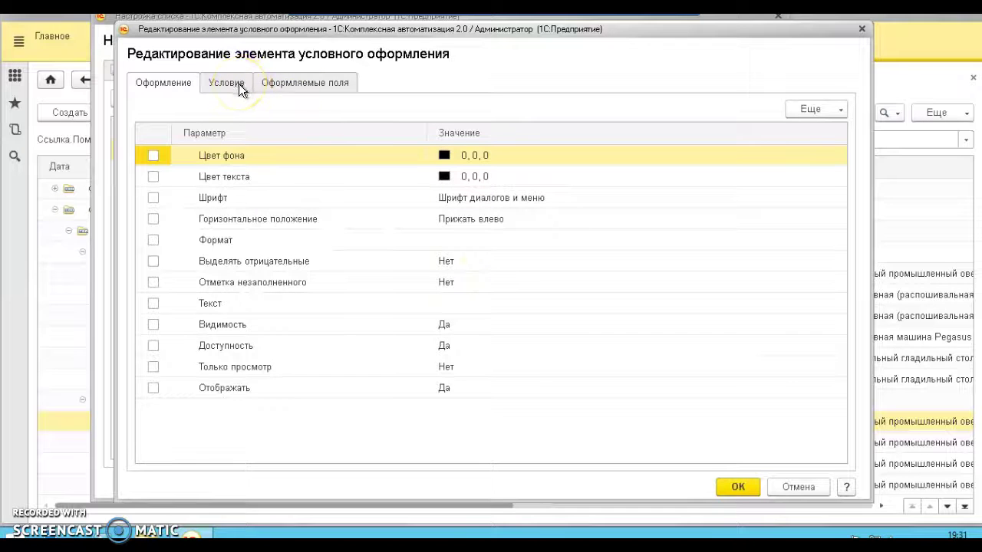
left_click(238, 86)
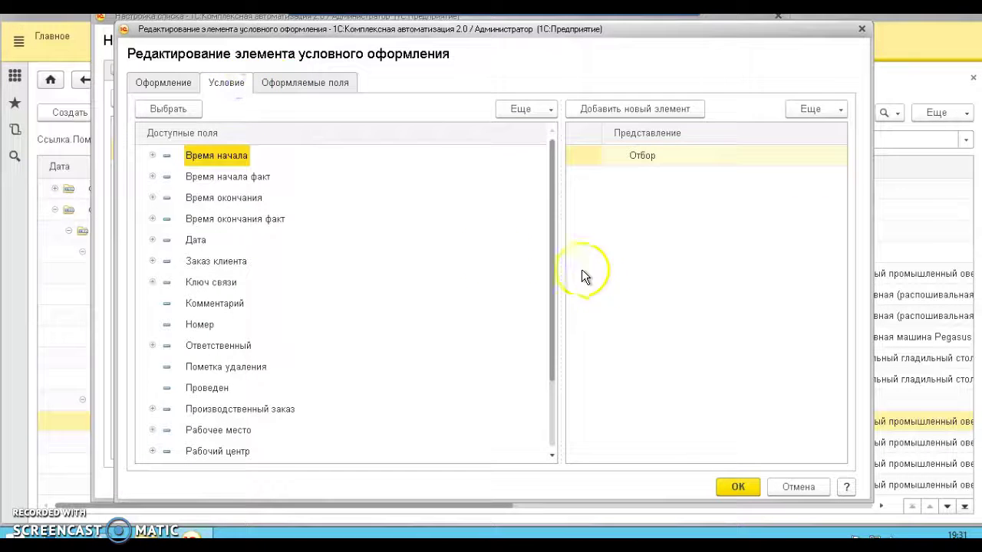
left_click_drag(552, 197, 540, 288)
double_click(206, 433)
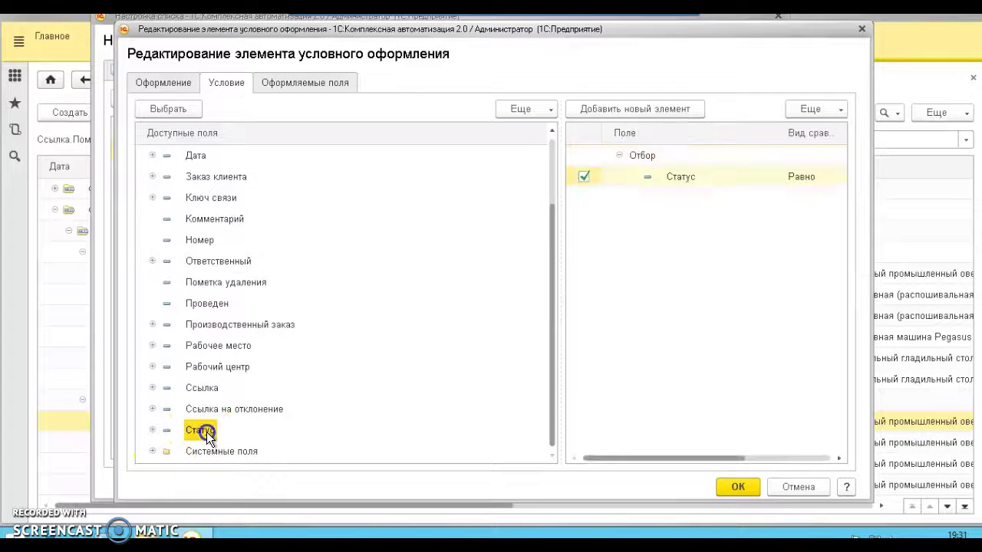
left_click_drag(667, 459, 789, 454)
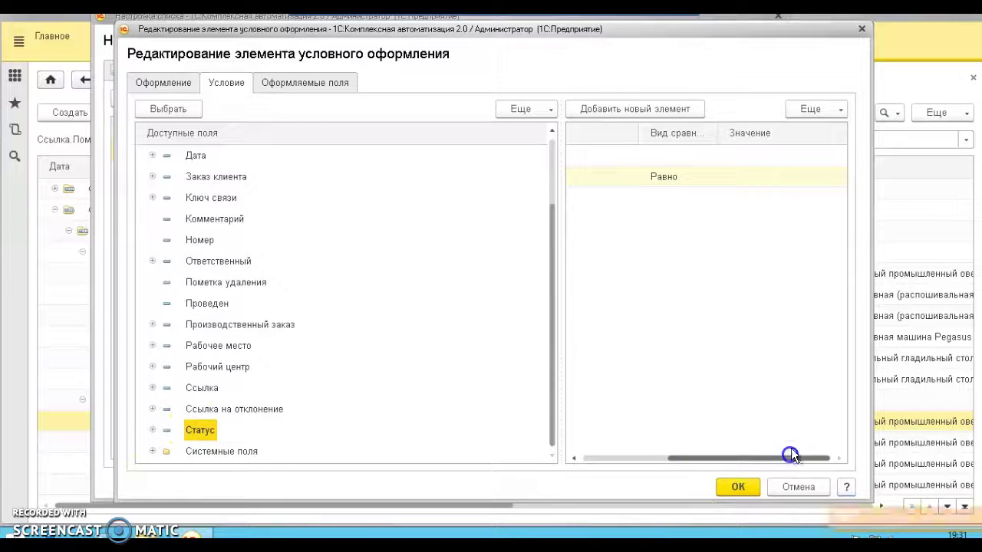
left_click(788, 183)
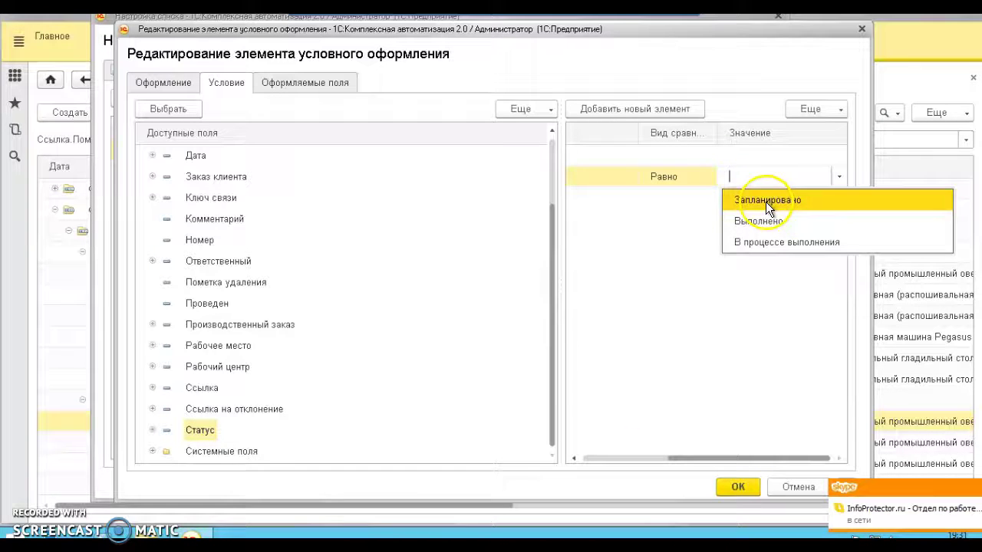
left_click(766, 201)
left_click_drag(698, 459, 614, 457)
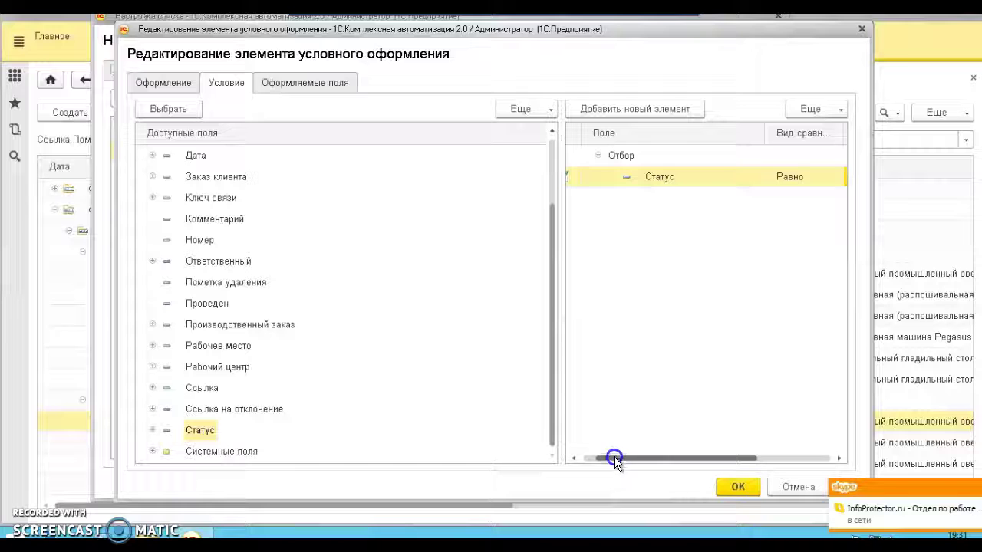
Step: Add the "Дата" field to the fields formatted by the rule
left_click(295, 84)
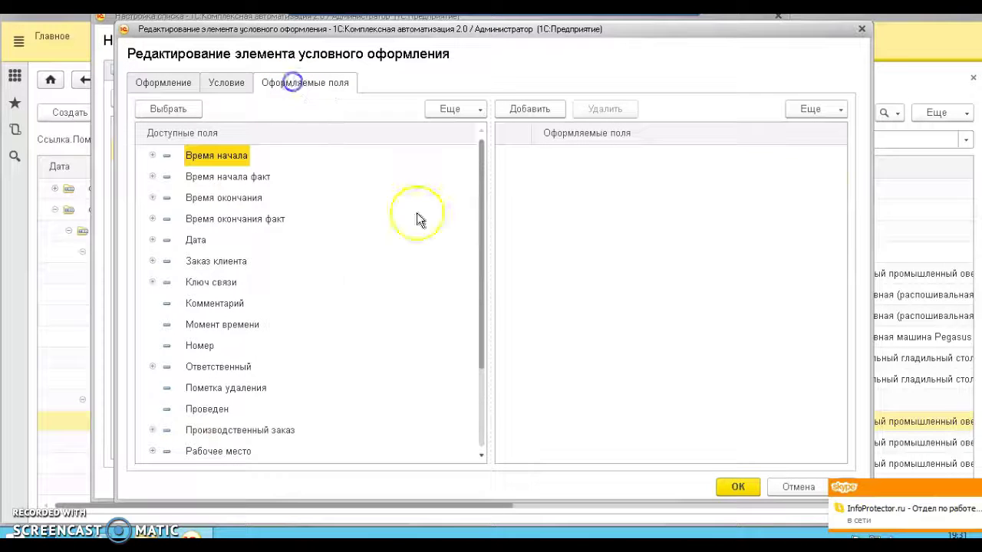
left_click(192, 241)
double_click(191, 241)
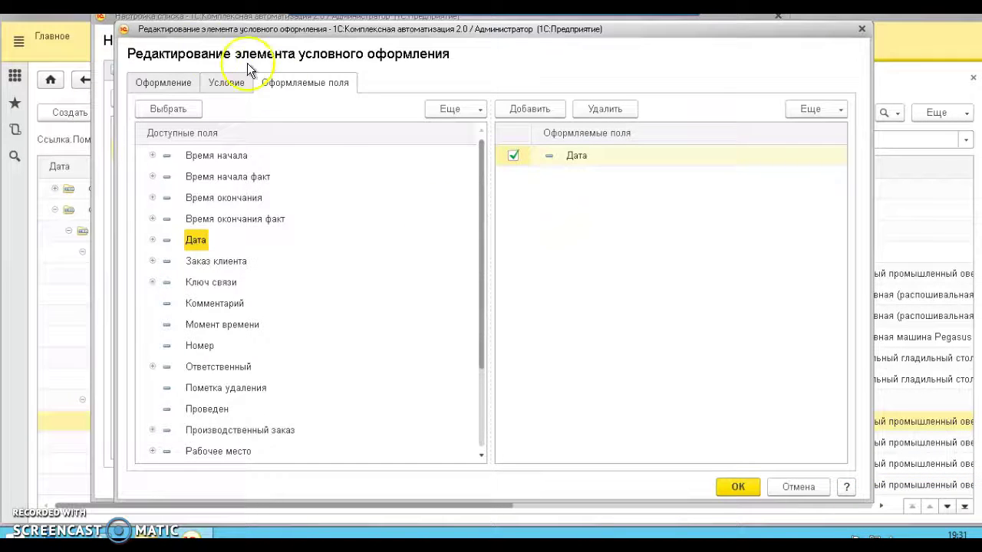
Step: Enable the rule's background colour and set it to the style colour "Вид дня производственного календаря «Праздник»"
left_click(157, 83)
left_click(153, 155)
left_click(534, 157)
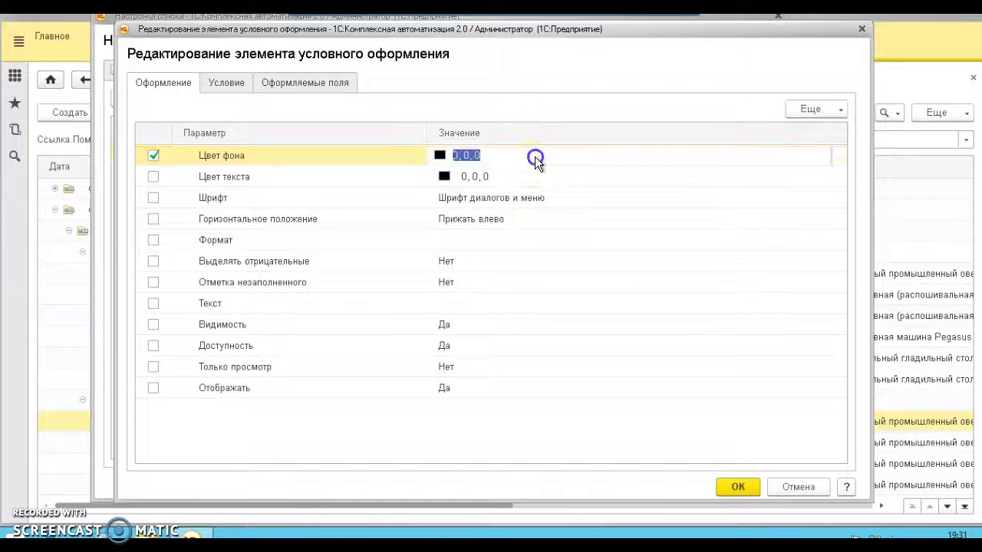
left_click(846, 160)
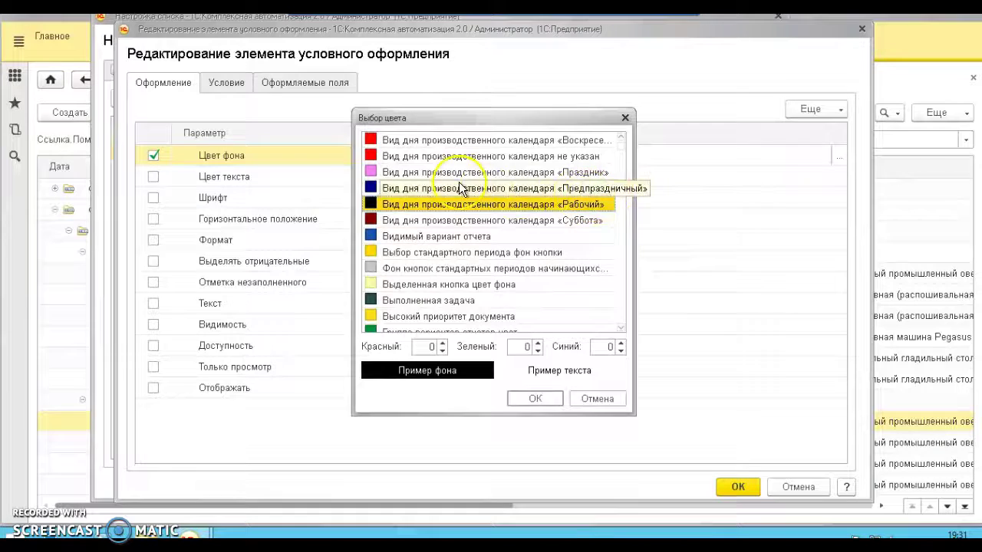
double_click(410, 171)
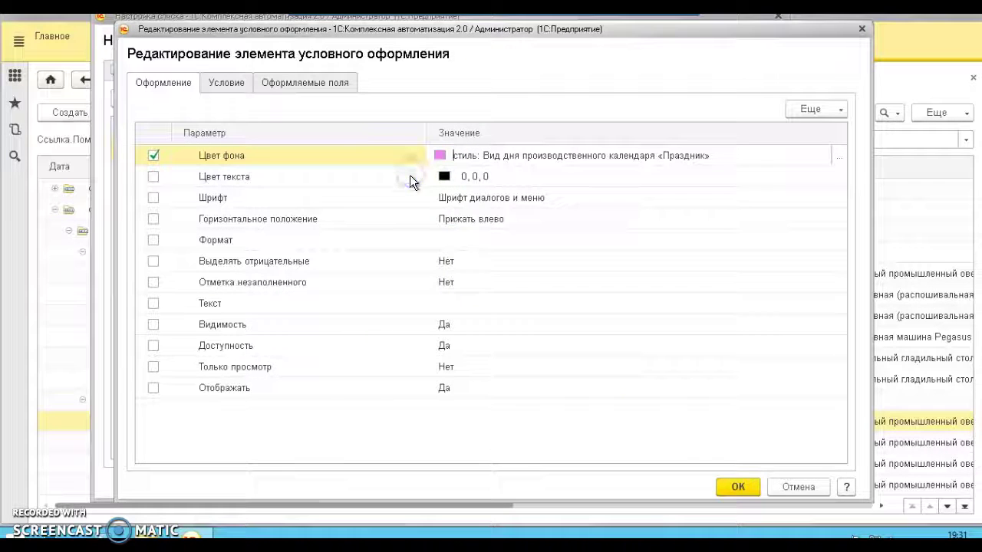
Step: Look through the rule's other appearance parameters, such as availability, display, text colour, font, horizontal position and format
left_click(339, 345)
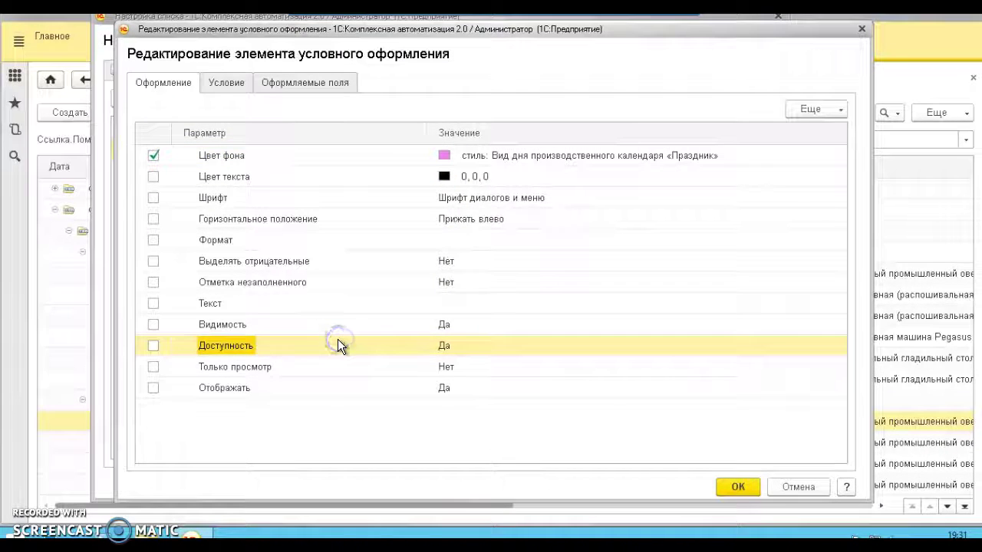
left_click(236, 391)
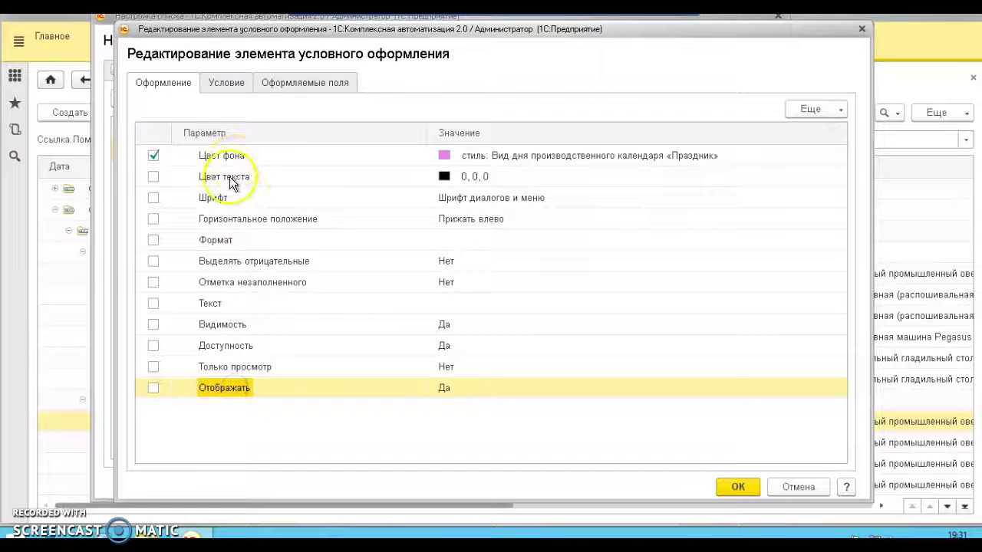
left_click(230, 176)
left_click(231, 199)
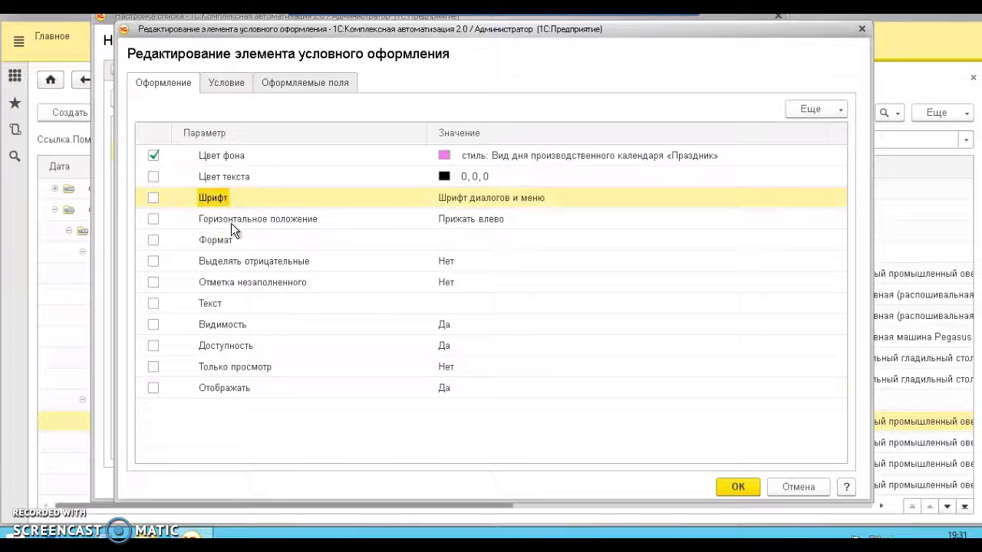
left_click(230, 217)
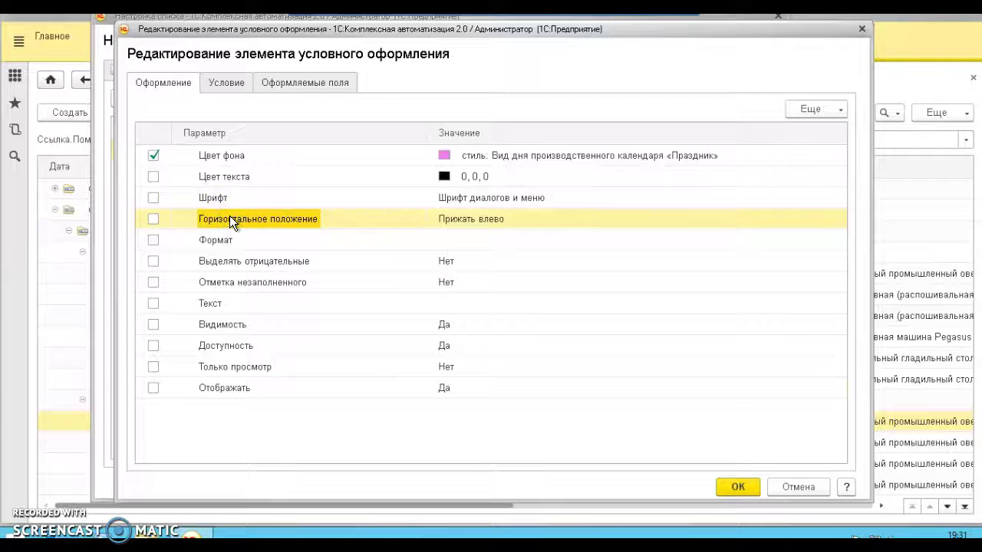
left_click(230, 242)
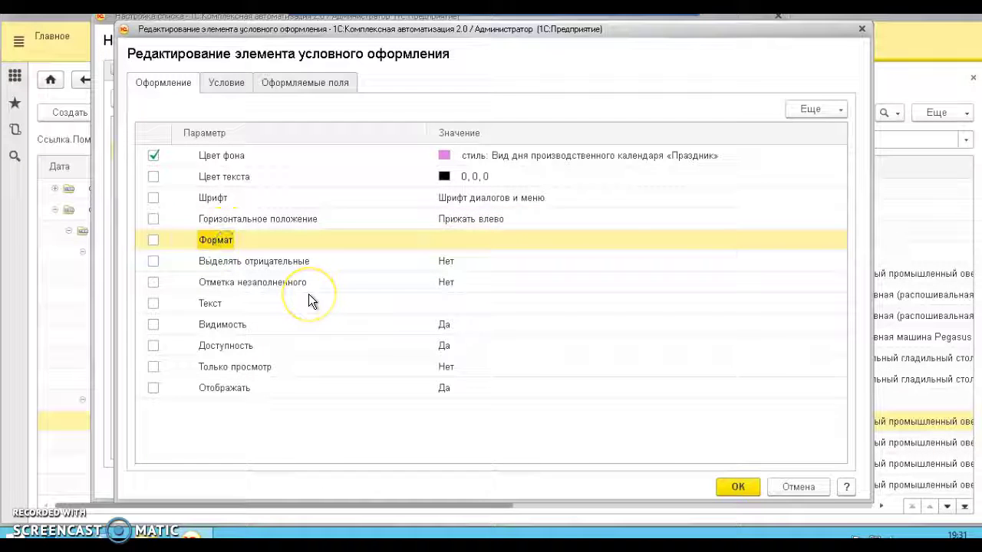
Step: Confirm the formatting rule, apply the list settings and check the date colouring of the planned tasks
left_click(741, 483)
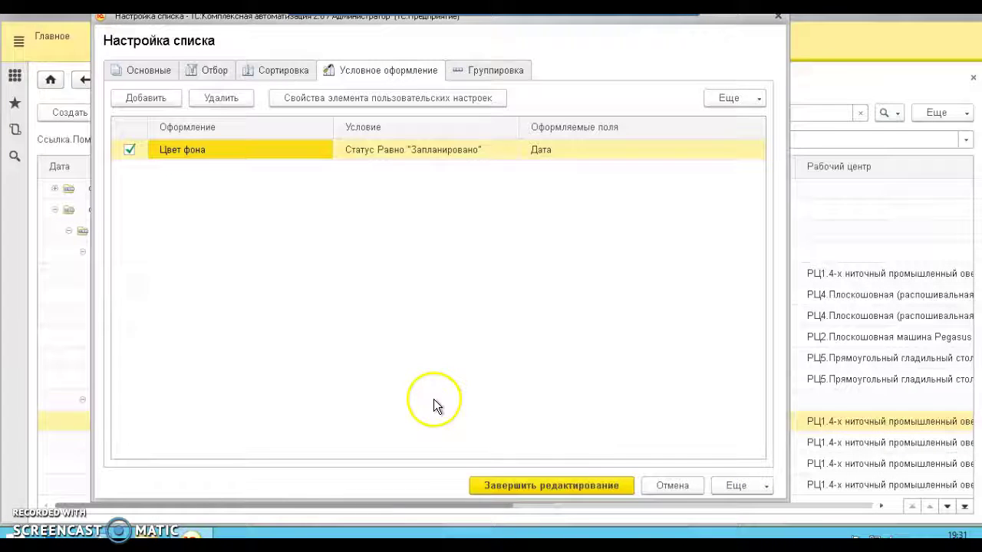
left_click(560, 483)
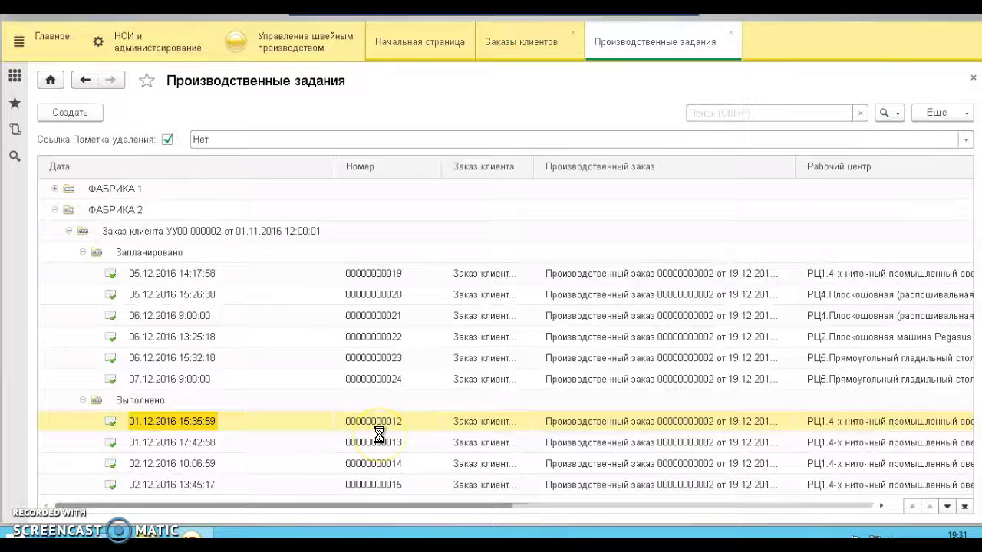
left_click(381, 275)
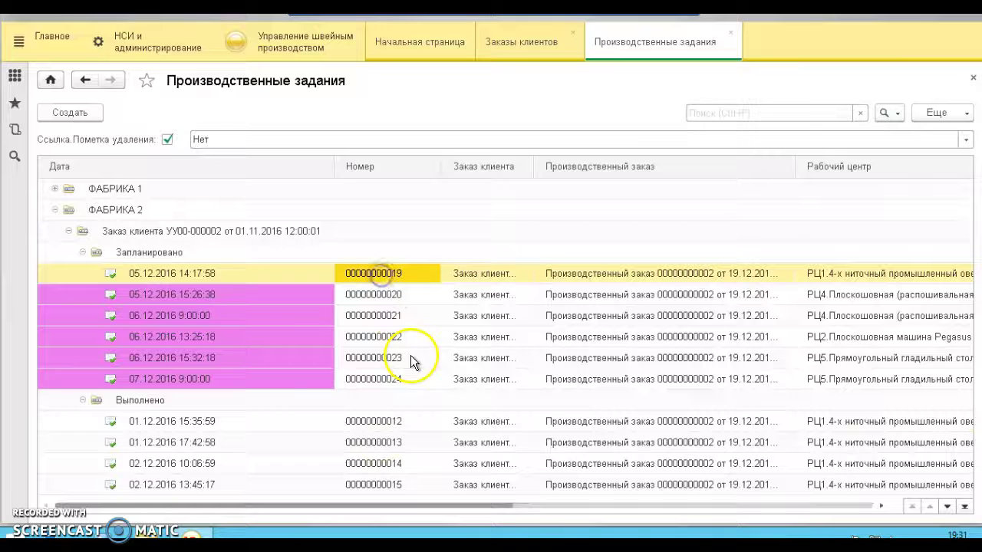
left_click(233, 379)
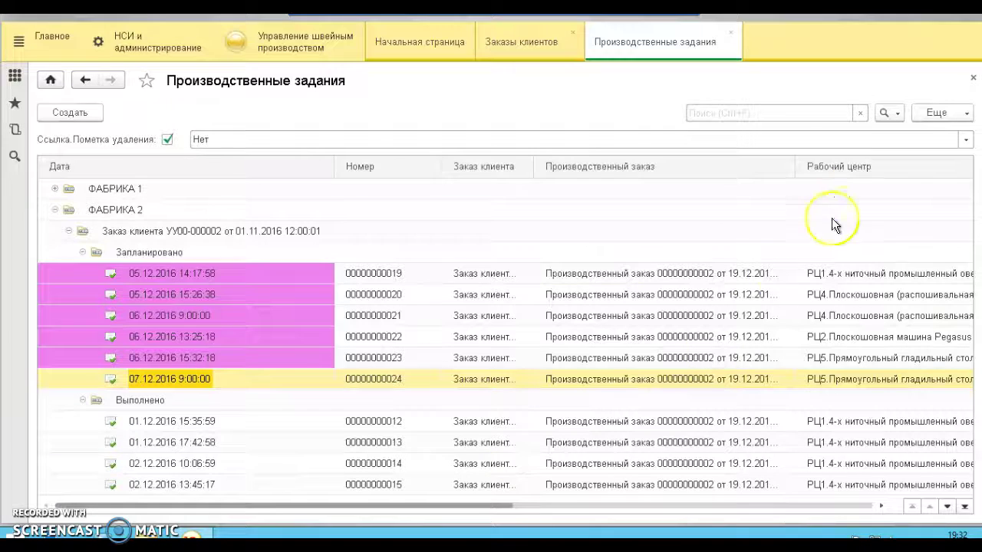
Step: Add a second conditional formatting rule in the list settings of the production tasks
left_click(938, 115)
left_click(761, 411)
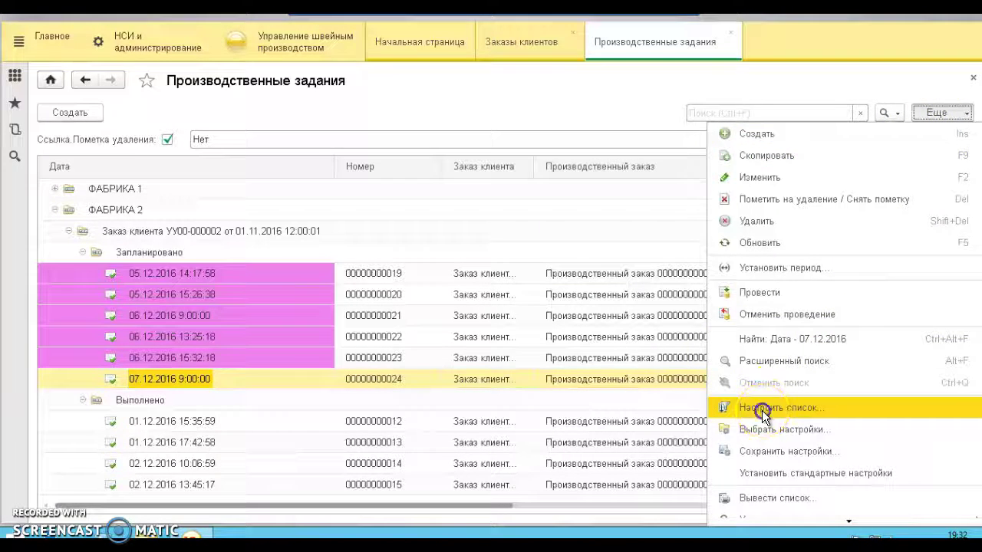
left_click(388, 71)
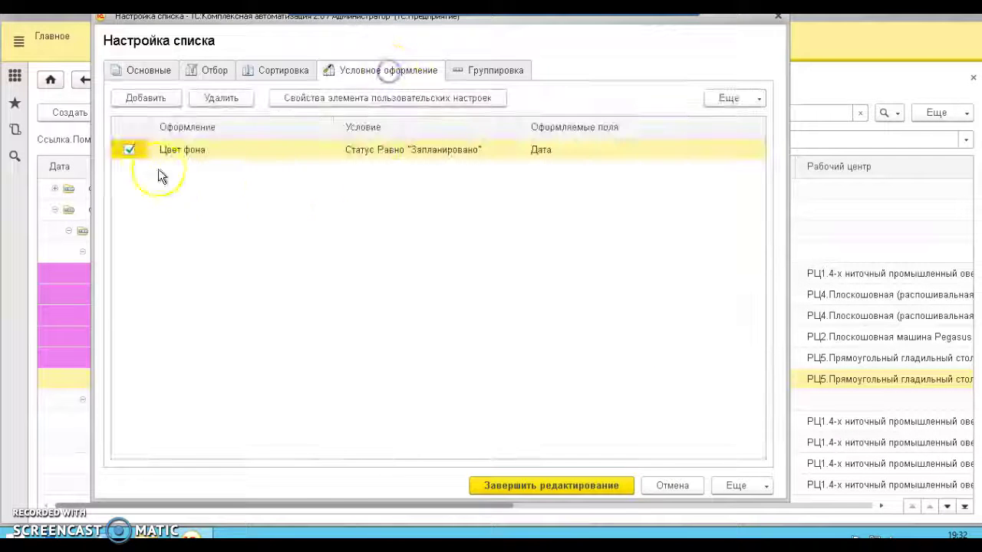
left_click(138, 98)
Step: Set the new rule's condition so that the "Статус" field equals "Выполнено"
left_click(230, 82)
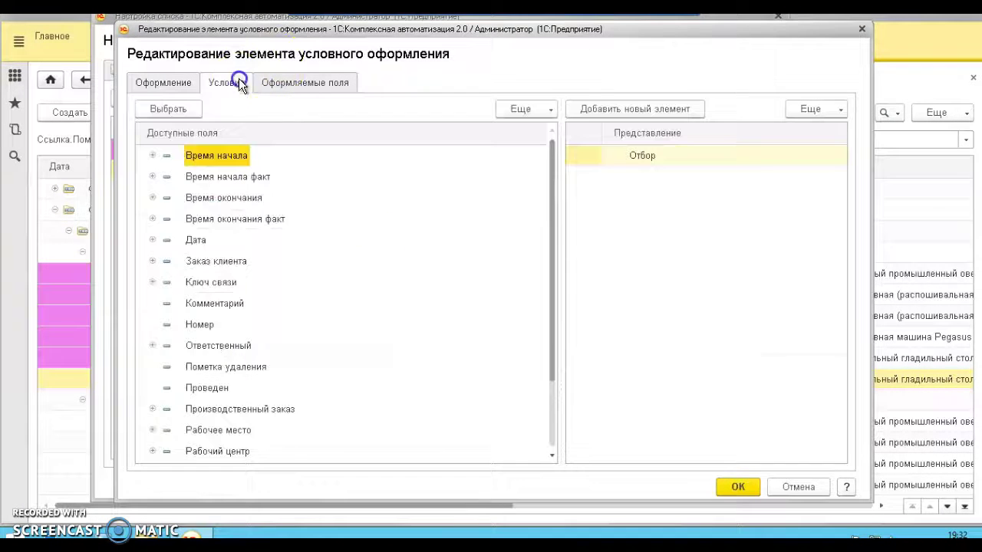
left_click(548, 310)
left_click_drag(548, 310, 491, 448)
double_click(198, 431)
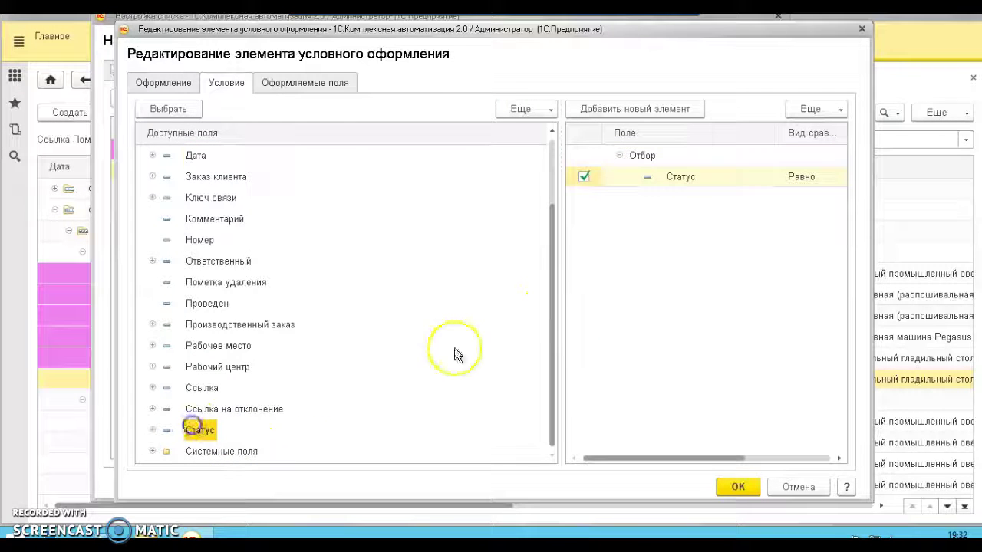
left_click_drag(728, 457, 803, 472)
left_click(797, 175)
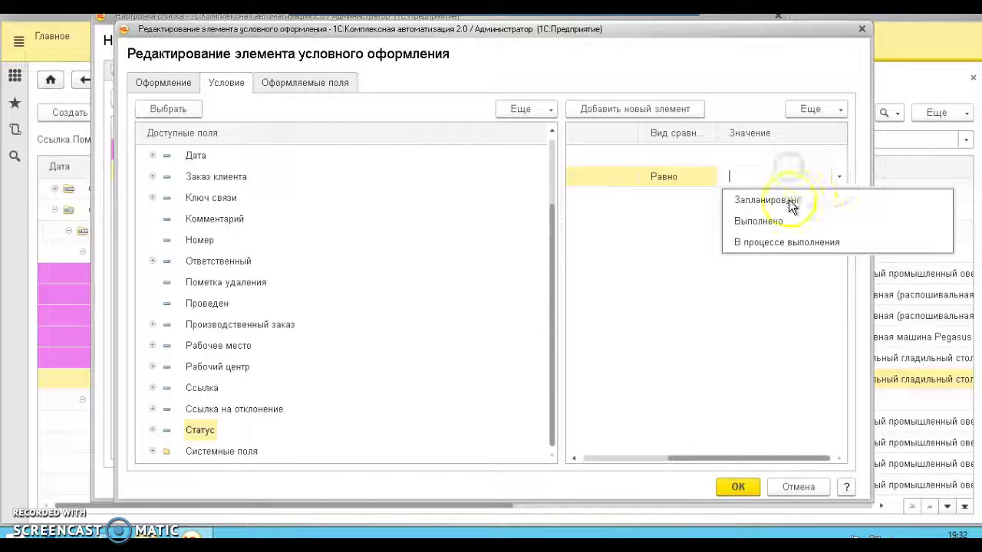
left_click(761, 221)
Step: Format the rule's "Дата" field with the background style colour "Высокий приоритет документа" and apply the list settings
left_click(278, 83)
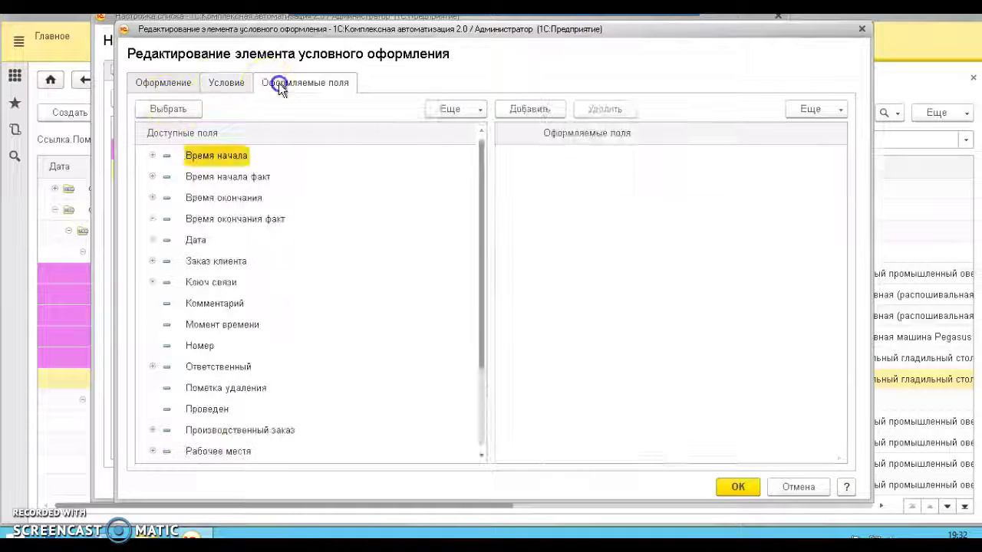
double_click(193, 240)
left_click(162, 84)
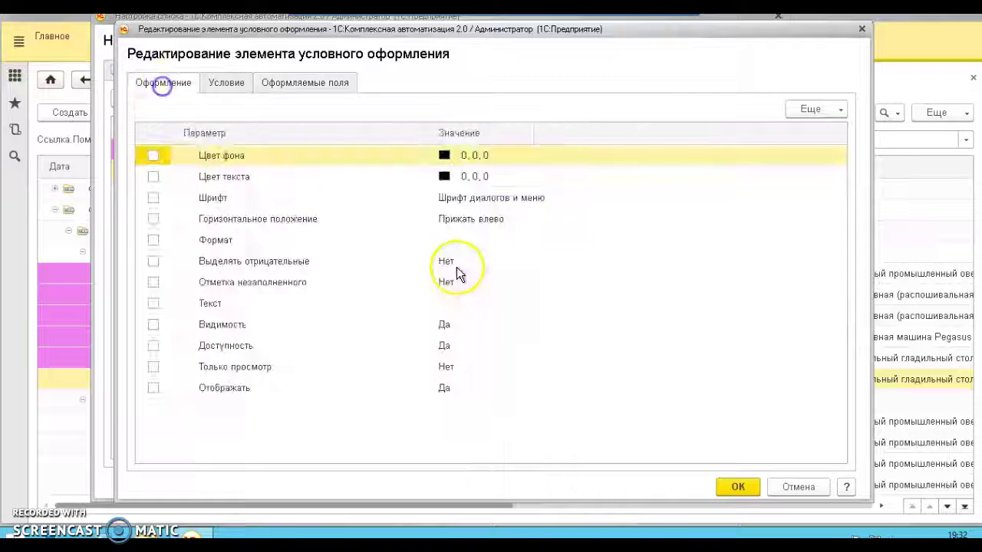
left_click(152, 154)
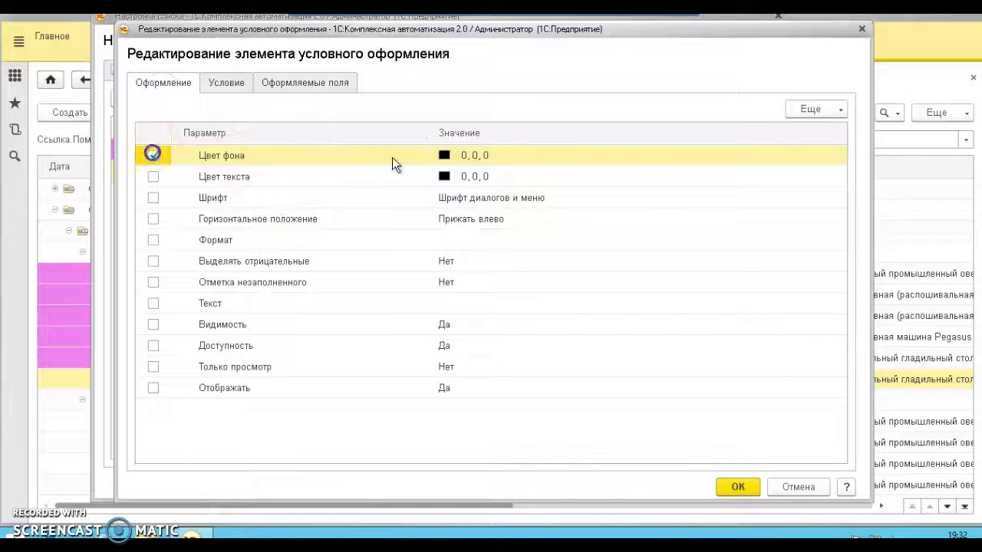
left_click(674, 157)
left_click(836, 153)
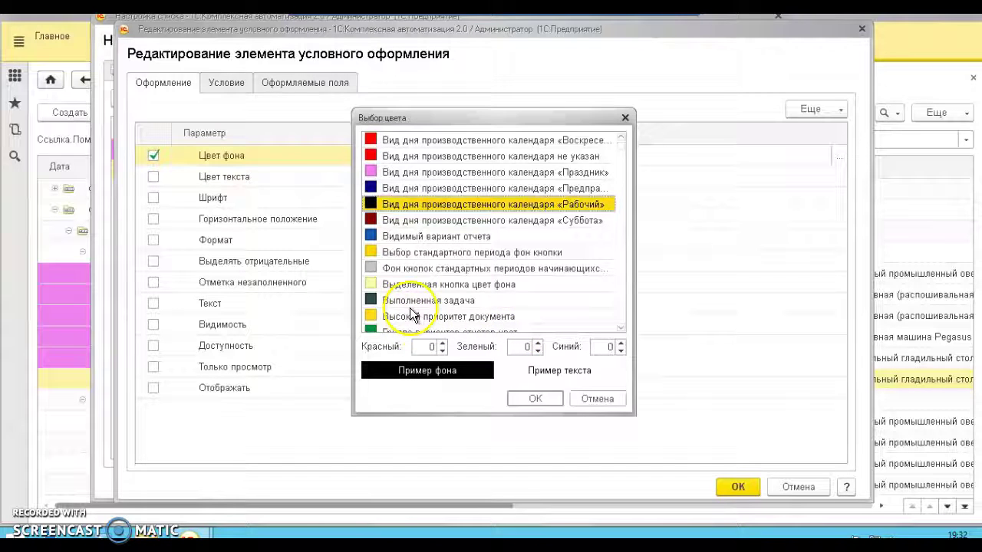
double_click(391, 315)
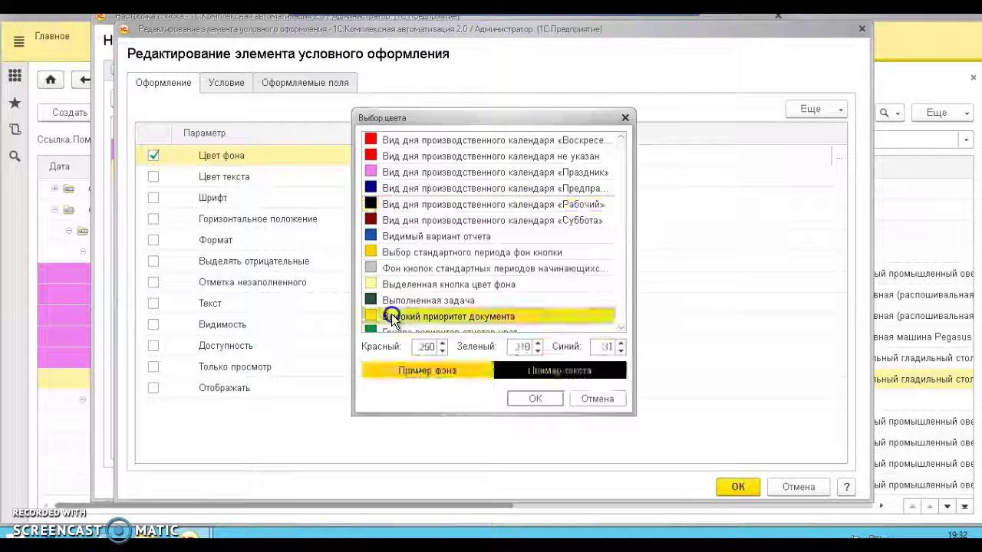
left_click(586, 341)
left_click(736, 486)
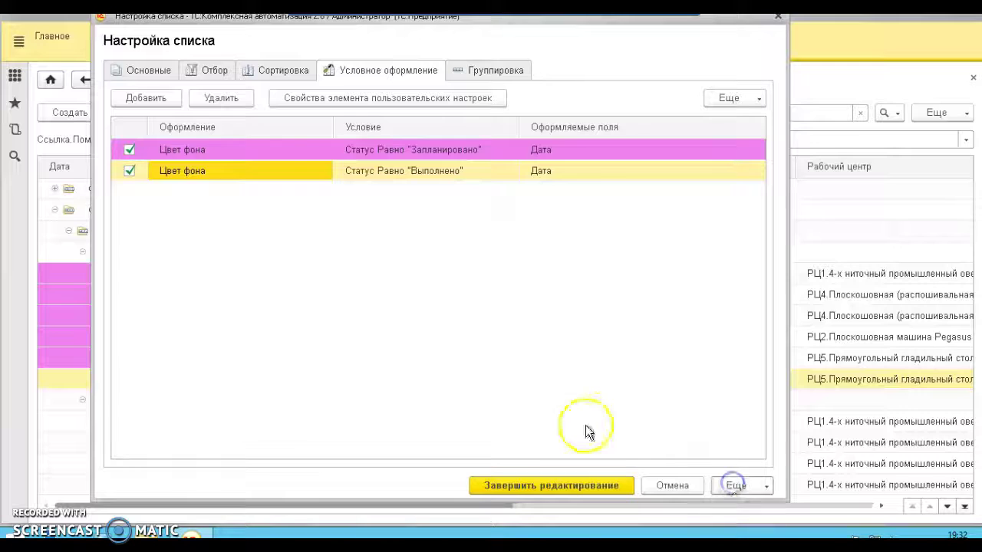
left_click(510, 486)
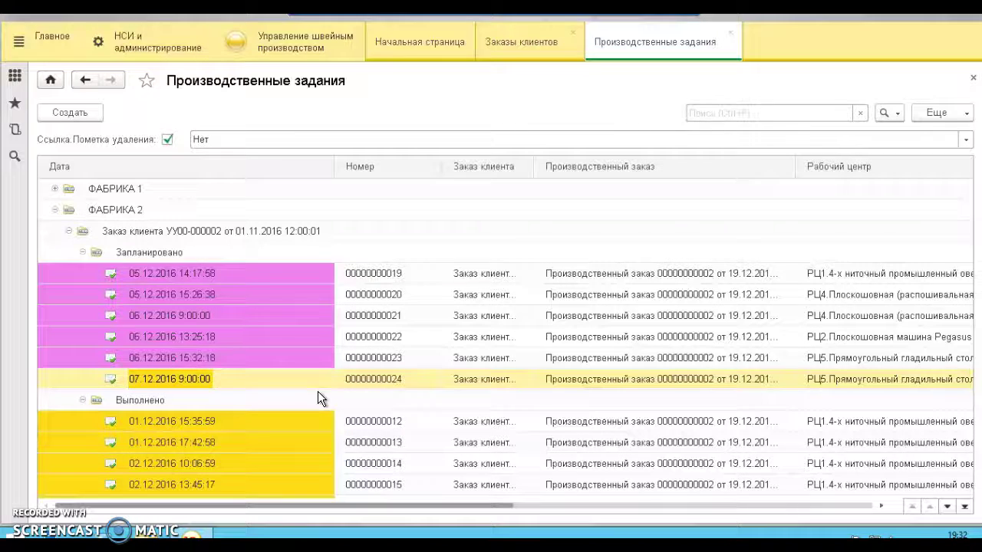
Step: Select the first planned task to check the date colouring by status, and close the production tasks list
left_click(412, 279)
left_click(494, 276)
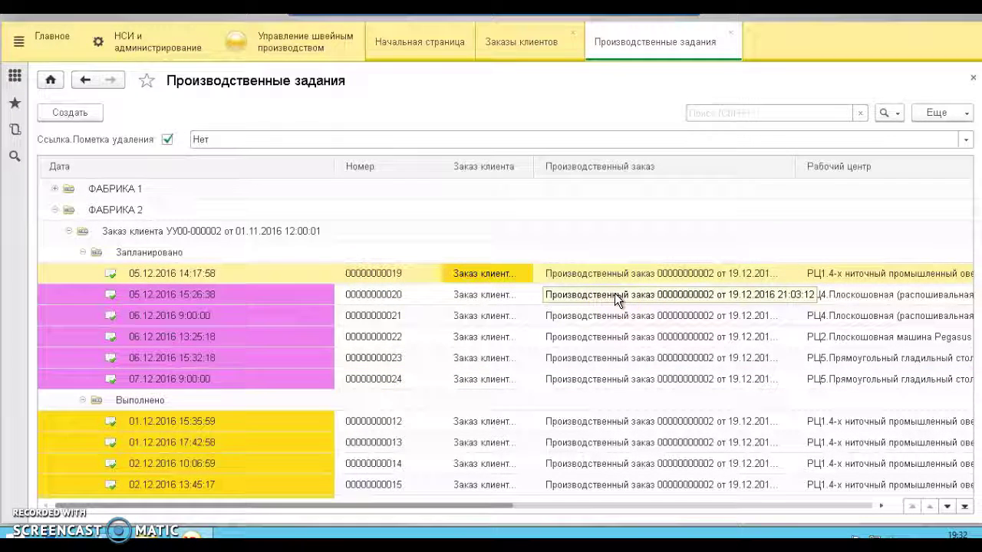
left_click(972, 81)
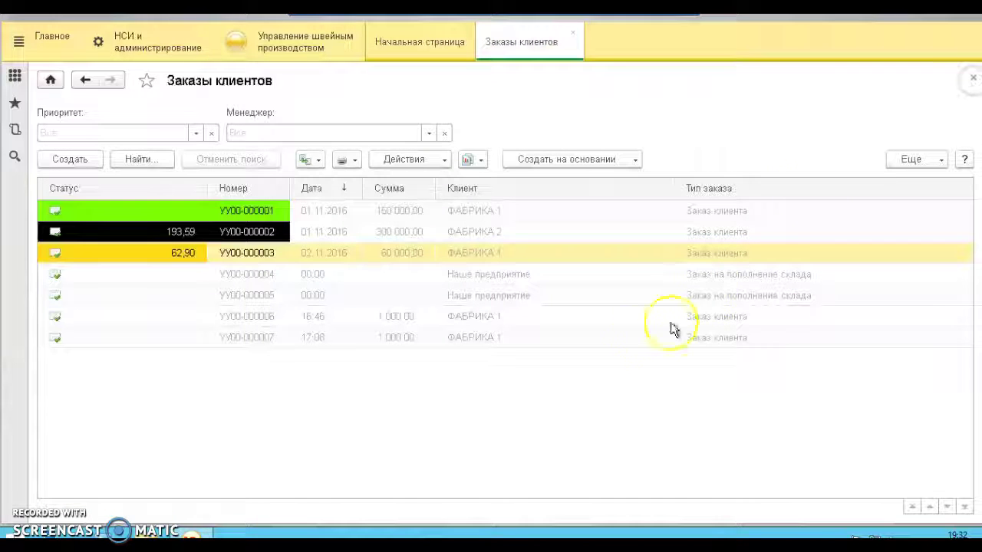